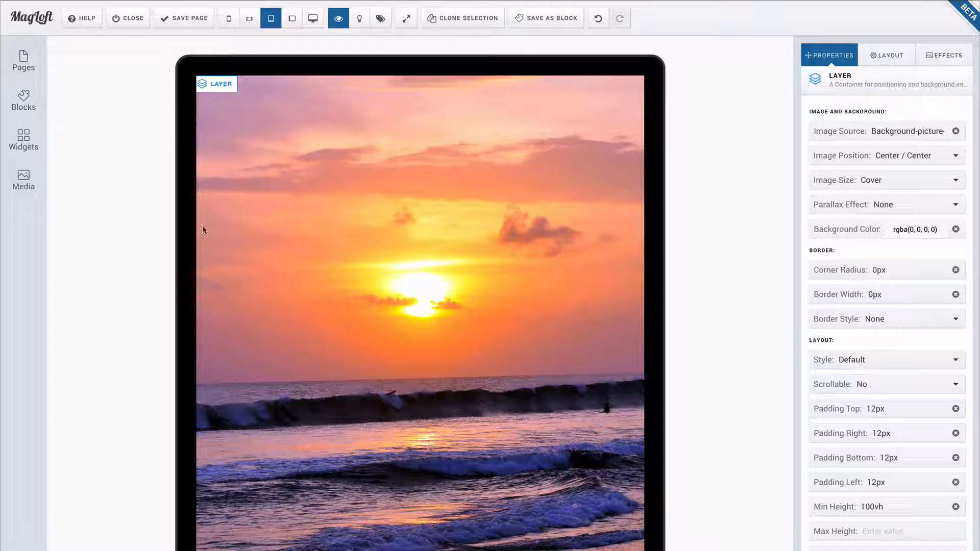
left_click(24, 60)
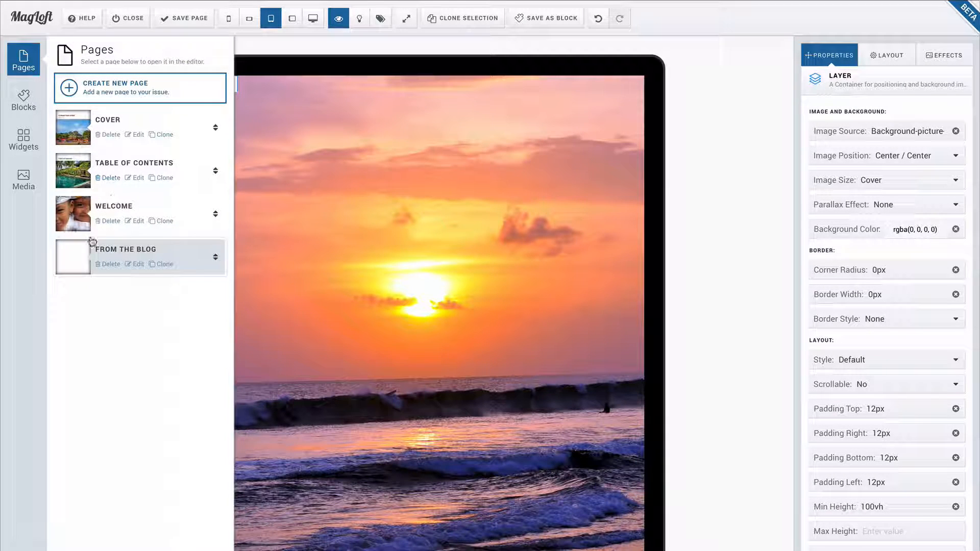
left_click(33, 66)
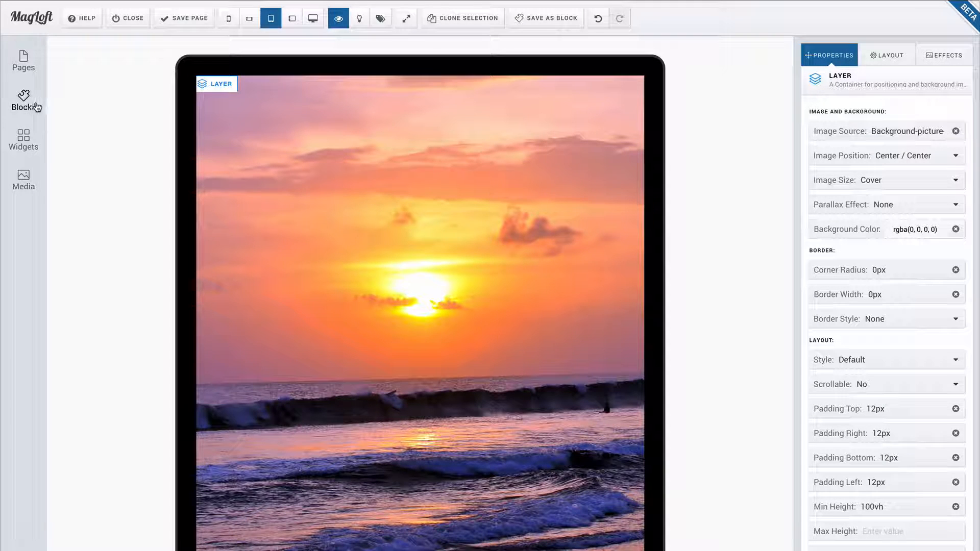
Add a layer inside the sunset background layer, using Post01_Image.jpg as its image and a minimum height of 50vh.
left_click(23, 138)
left_click_drag(137, 159, 387, 114)
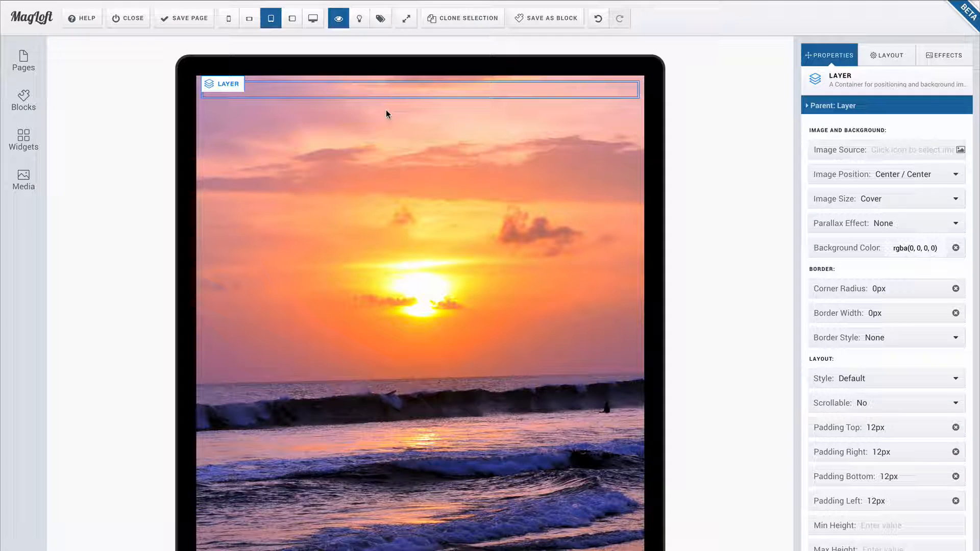
left_click(961, 149)
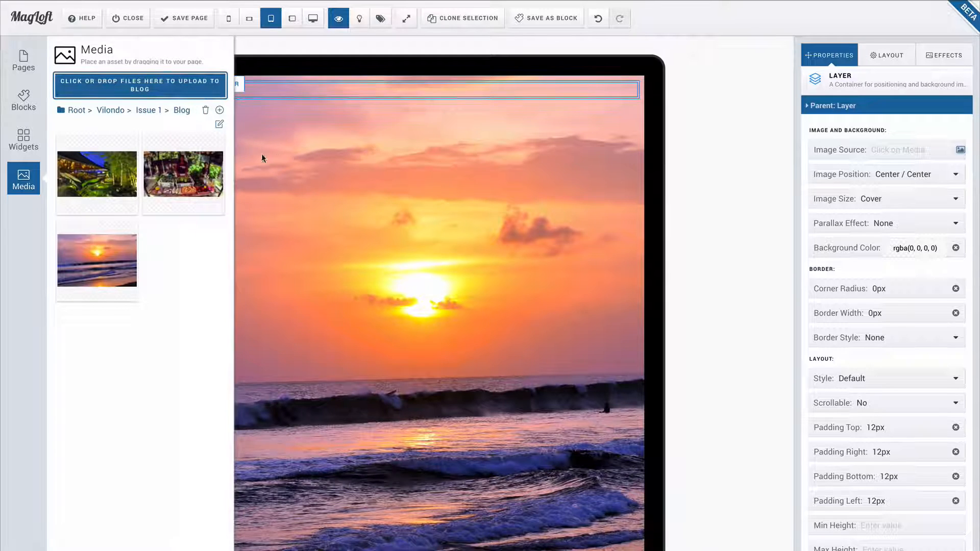
mouse_move(176, 157)
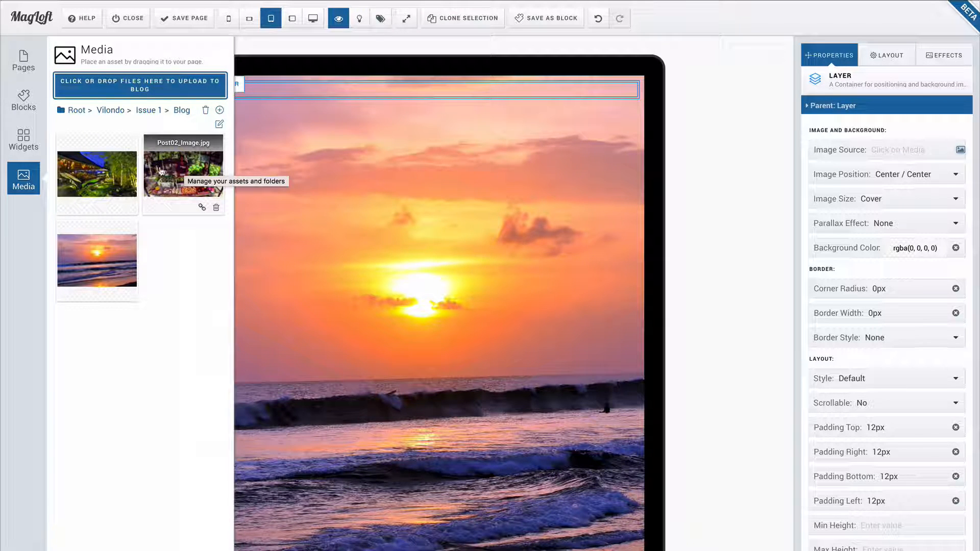
left_click(95, 176)
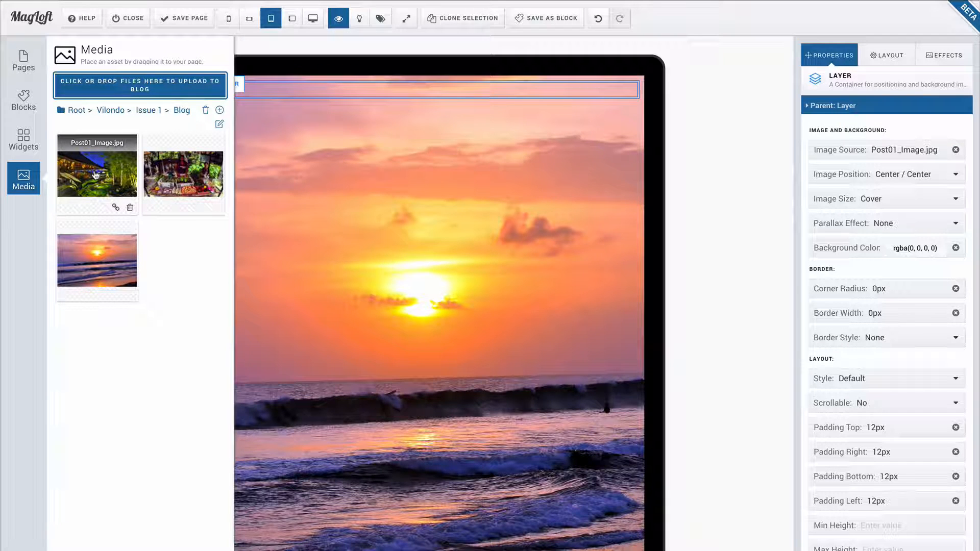
left_click(29, 177)
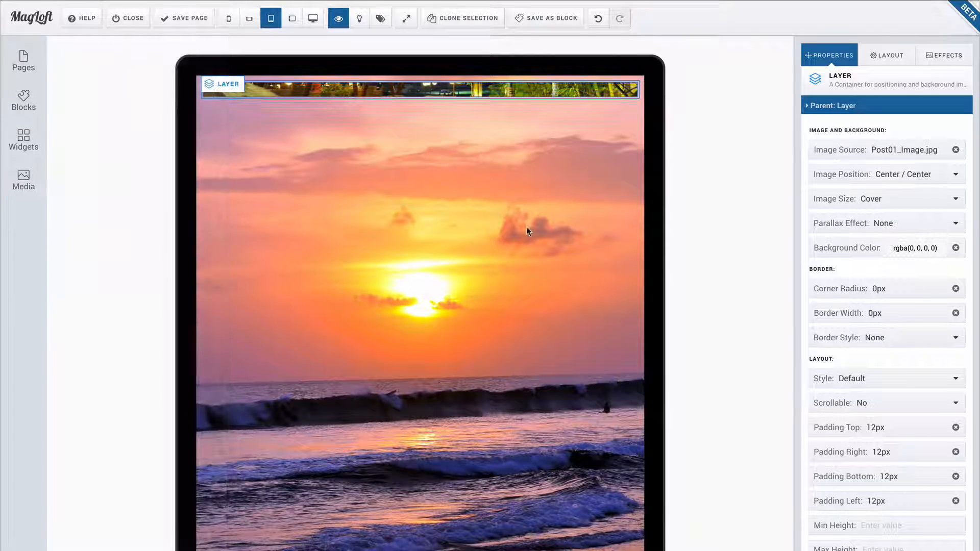
left_click(869, 523)
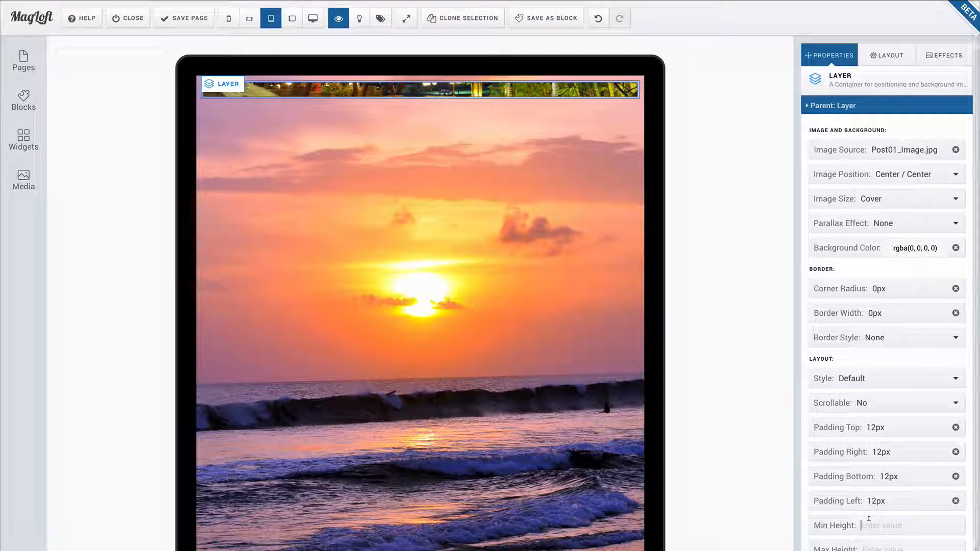
type("50vh")
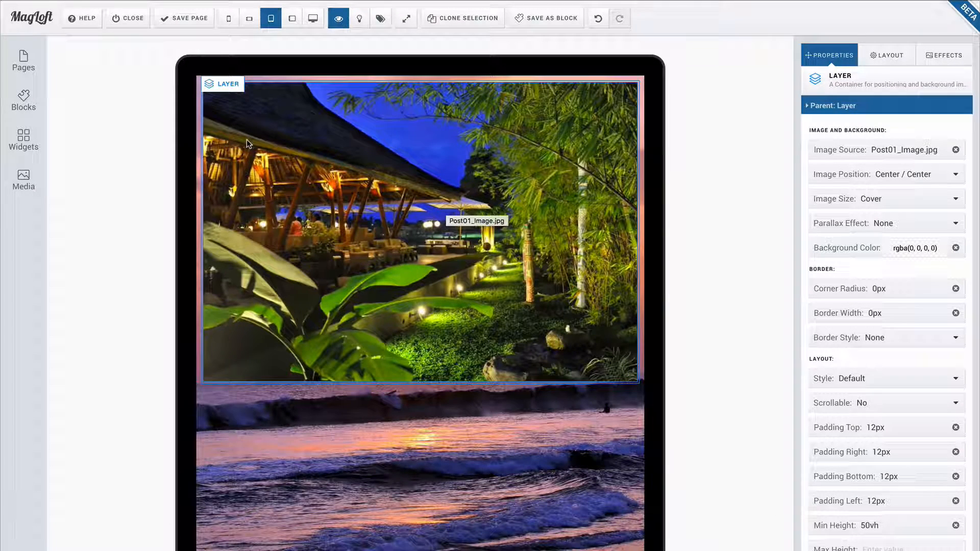
Add another layer directly beneath the Post01_Image.jpg layer and give it a white background color.
left_click(28, 146)
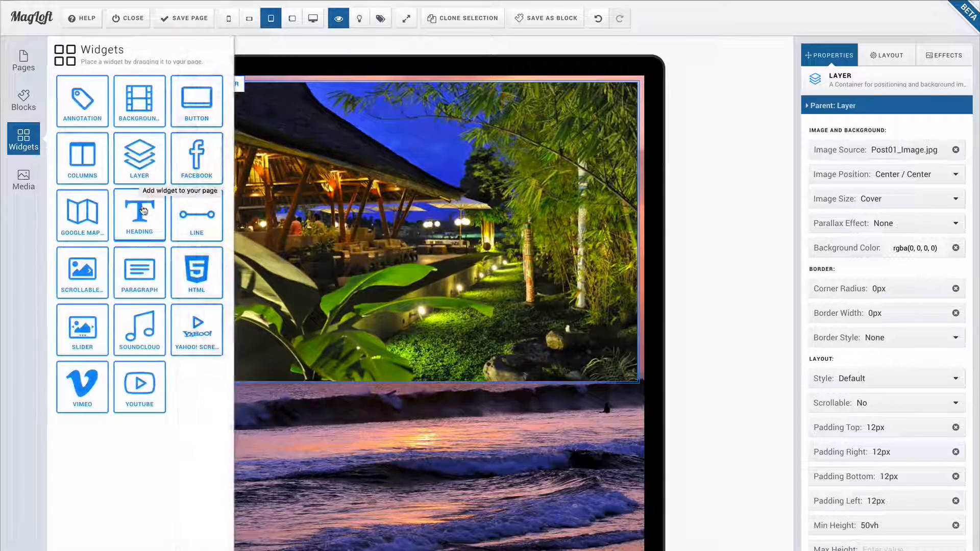
left_click_drag(152, 170, 376, 379)
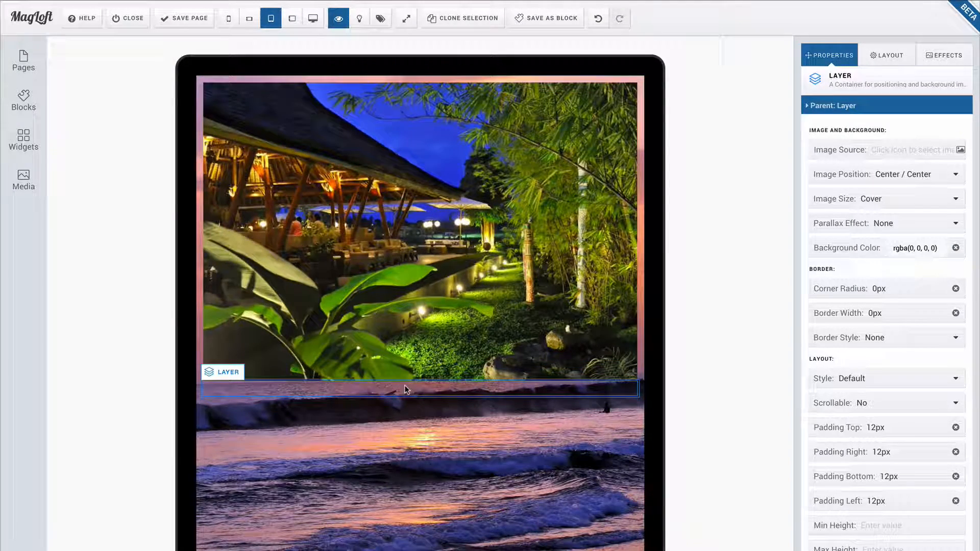
left_click(917, 249)
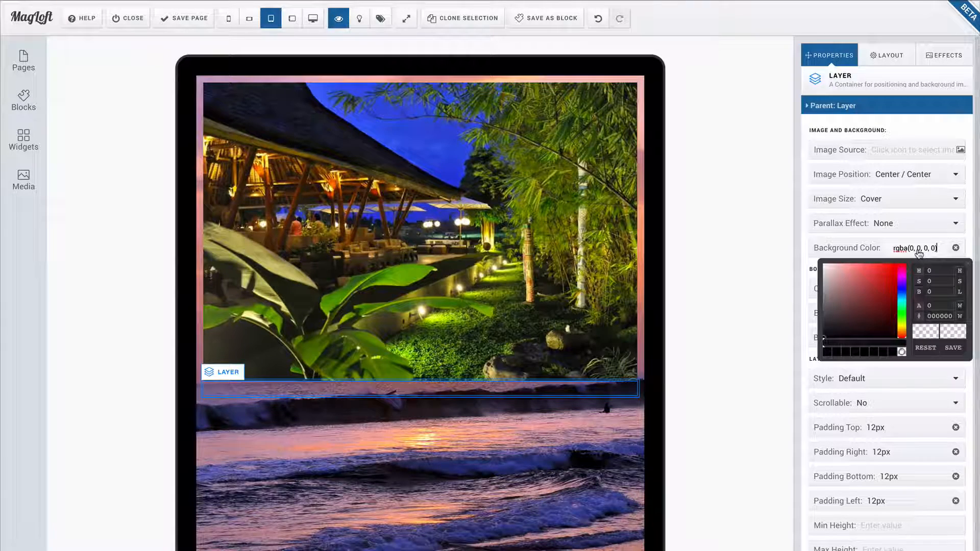
left_click(828, 268)
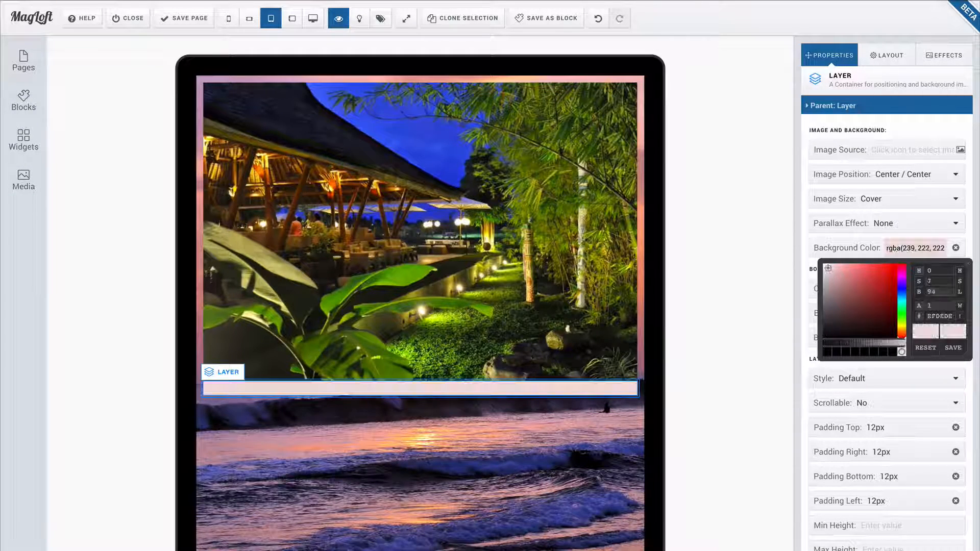
left_click(953, 348)
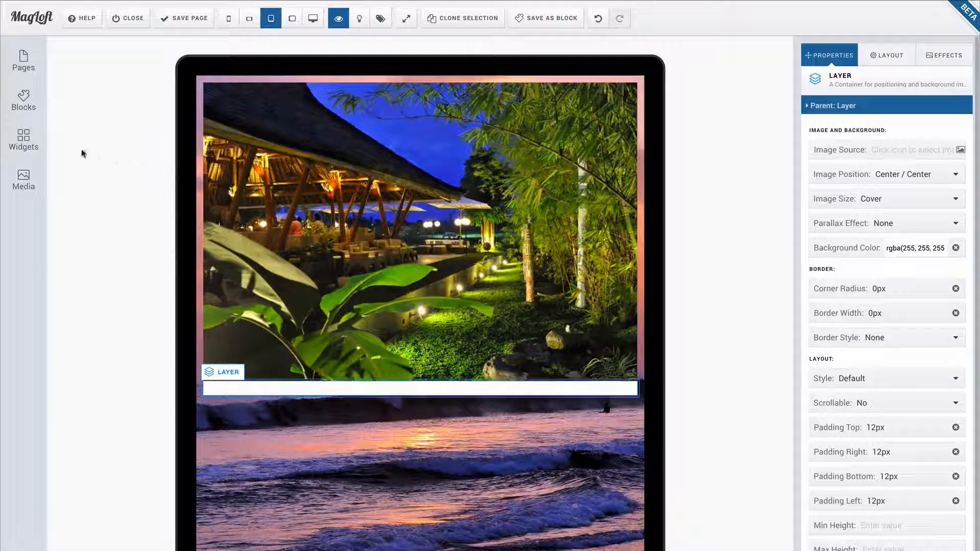
Place a heading widget in the white layer with a paragraph widget beneath it.
left_click(23, 139)
left_click_drag(119, 203, 321, 397)
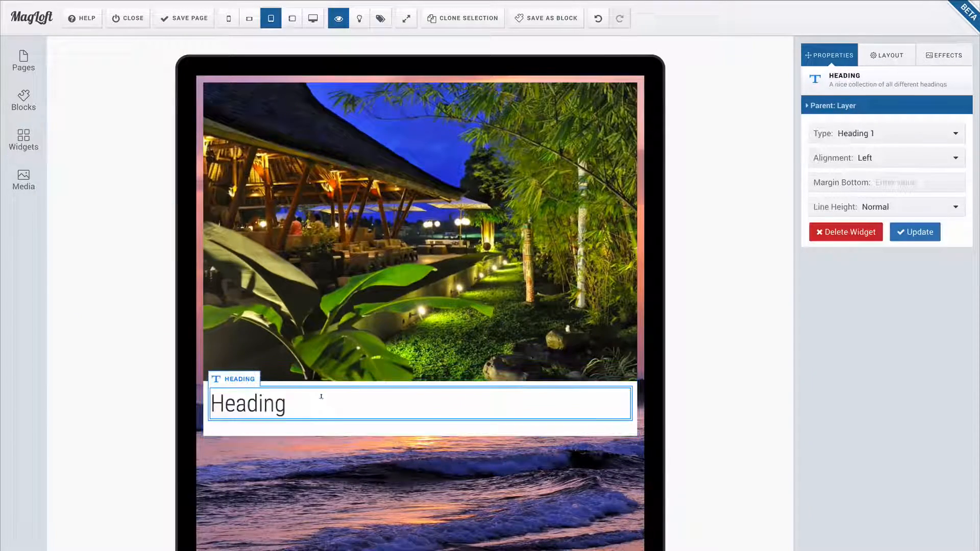
left_click(24, 139)
left_click_drag(139, 269, 280, 411)
Replace the heading's placeholder text with "14 fun things to do in Seminyak".
left_click(278, 406)
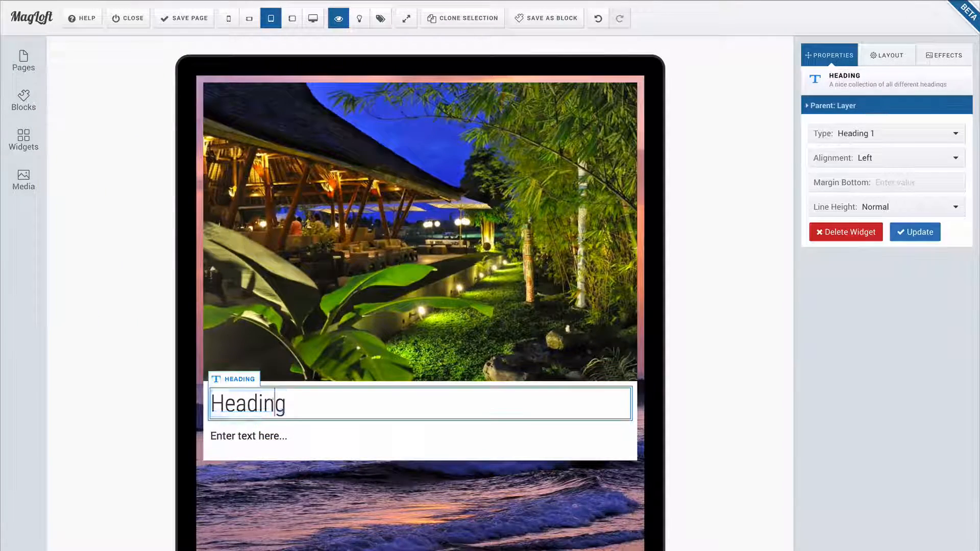
double_click(274, 404)
type("14 fun things to do in Seminyak")
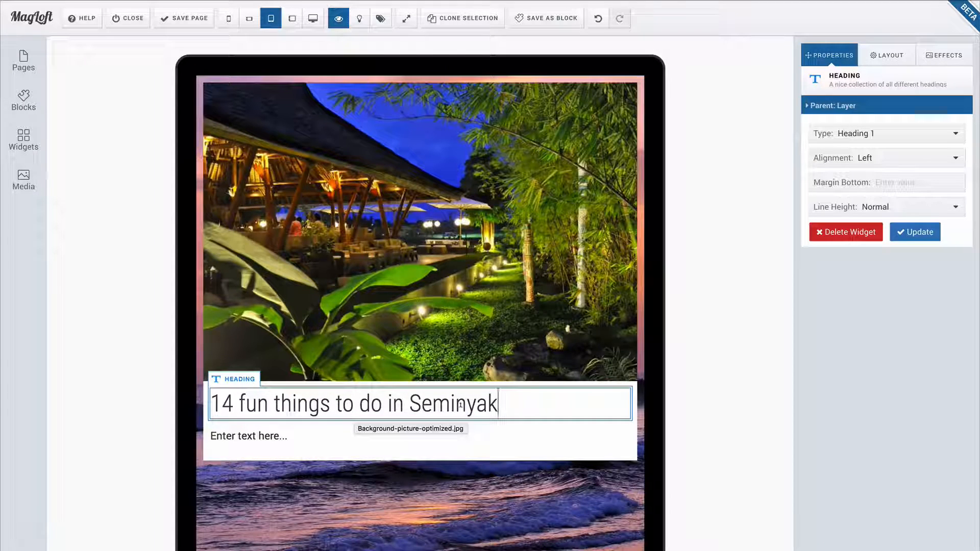
Replace the paragraph's placeholder with the copied Seminyak vacation introduction that ends in "Tap here to read more..".
left_click(295, 437)
double_click(295, 437)
key("ctrl+v")
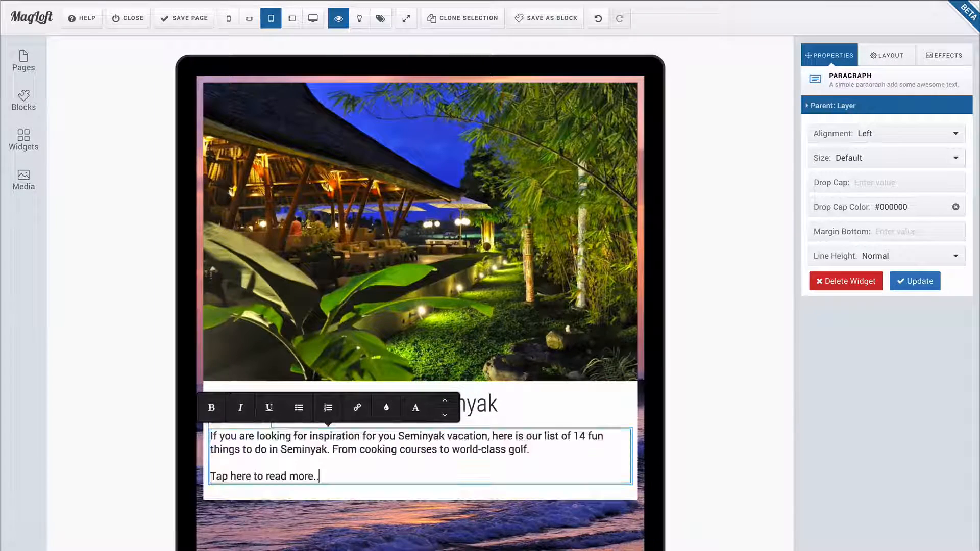
left_click_drag(319, 477, 210, 477)
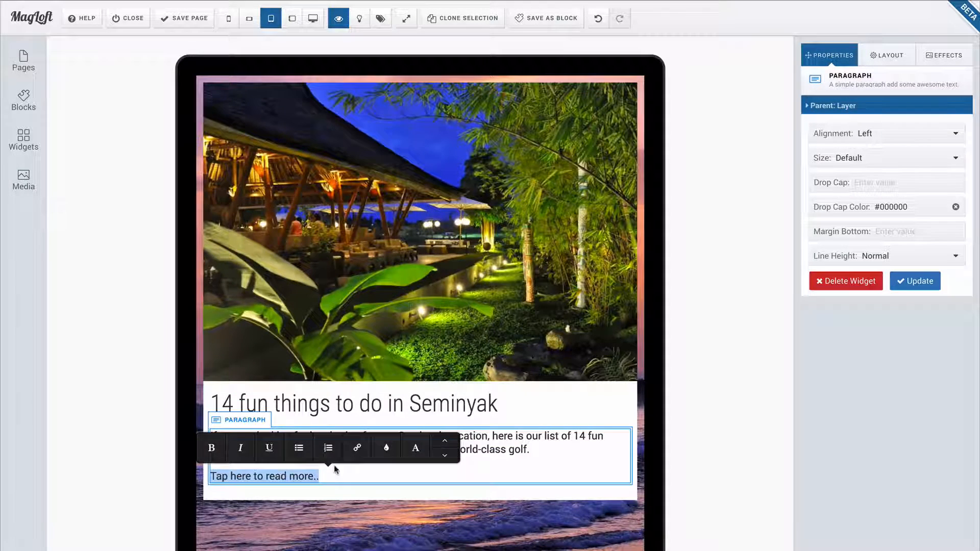
left_click(358, 449)
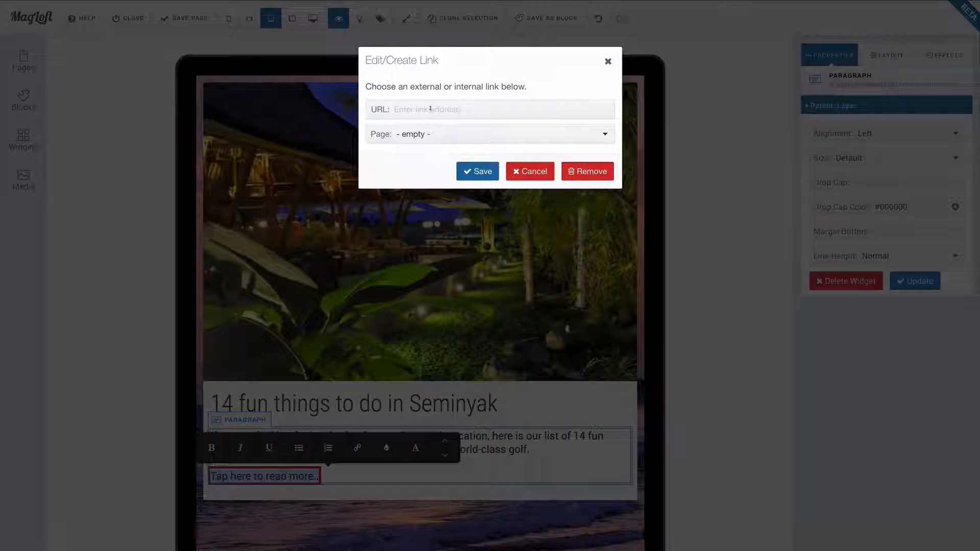
key("ctrl+v")
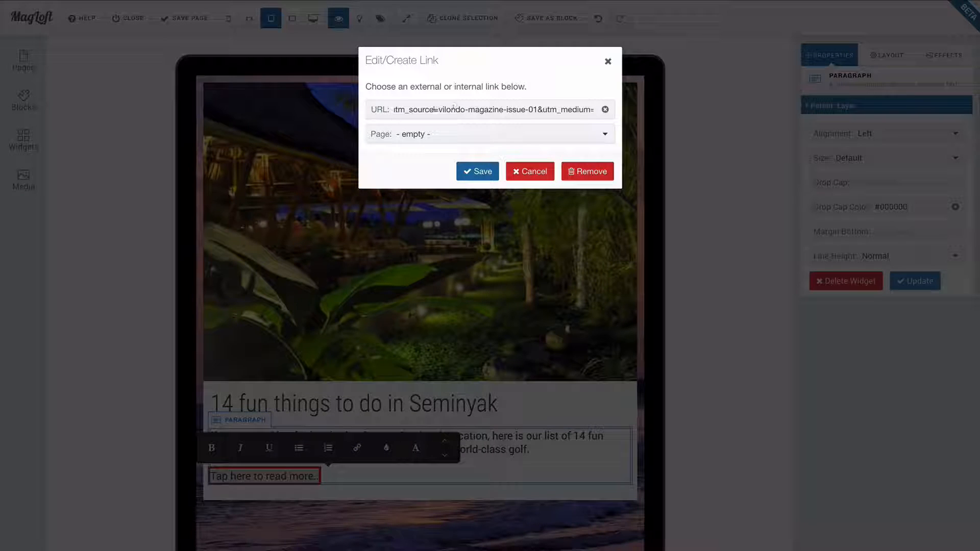
Check the pasted link address from its domain through the utm_source and utm_medium tracking parameters, and save the link.
key("Home")
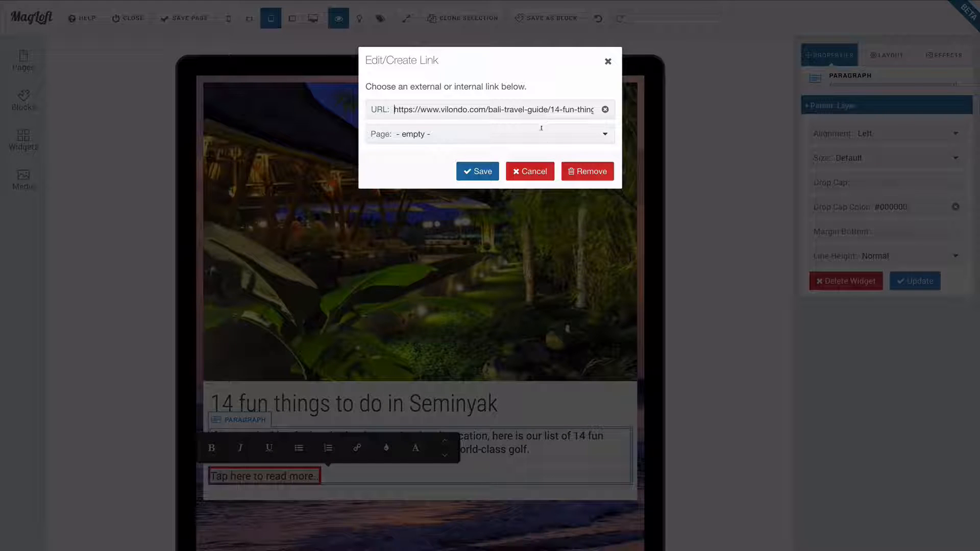
key("End")
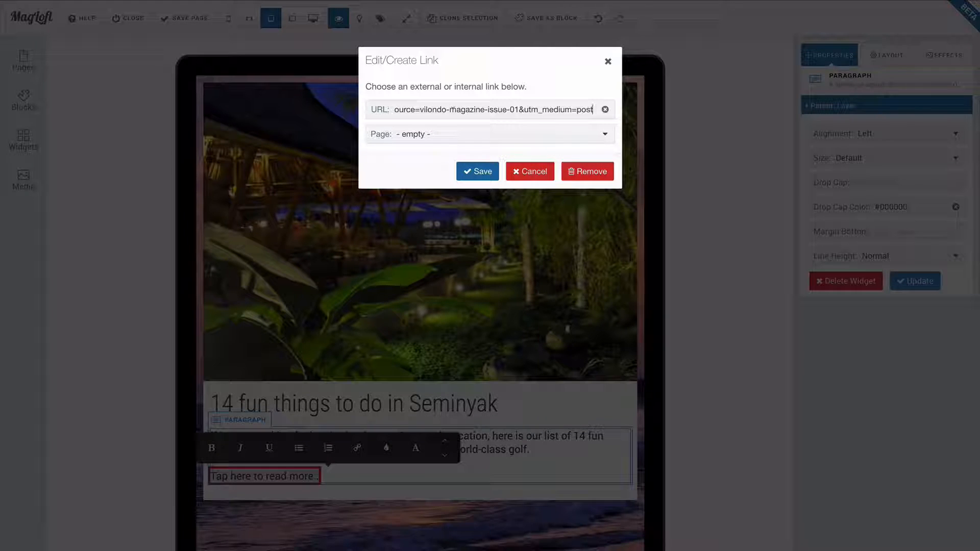
key("Home")
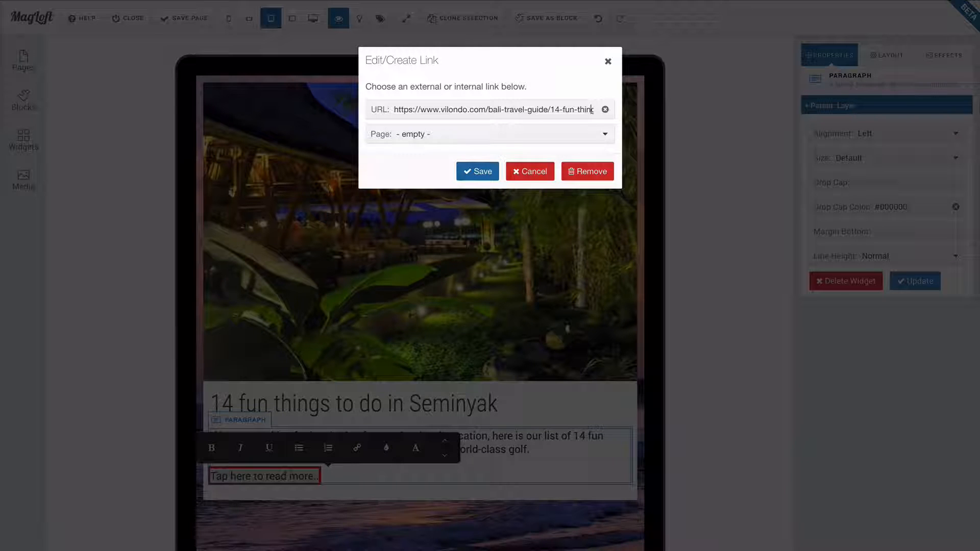
key("Right")
key("Right")
key("Right")
key("Right")
key("Right")
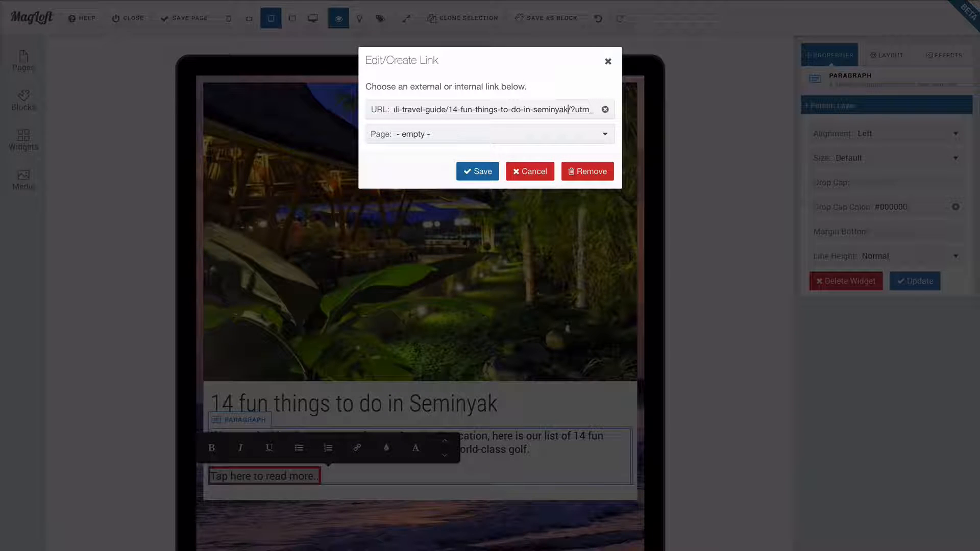
key("Right")
key("Right")
key("Right")
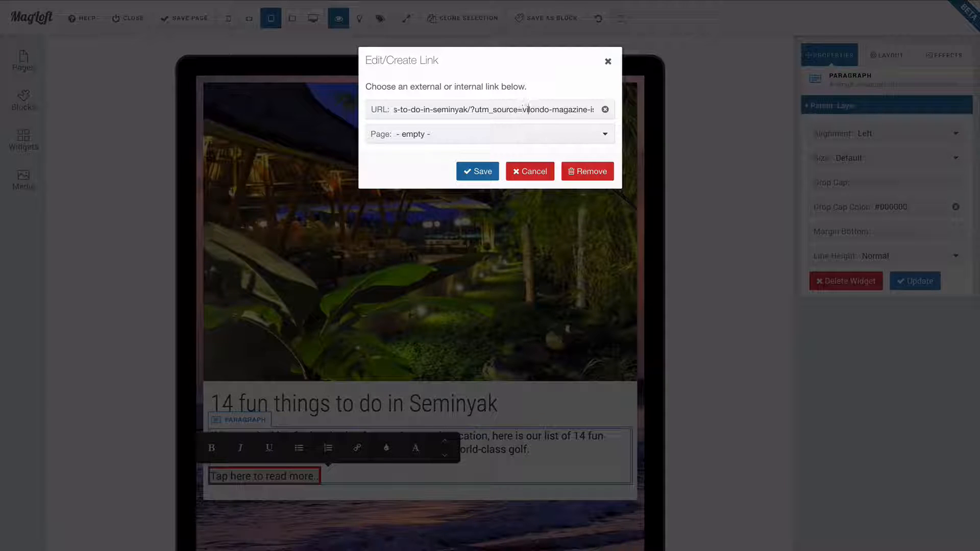
key("Right")
key("Right")
key("Right")
key("Right")
key("Right")
key("Right")
key("End")
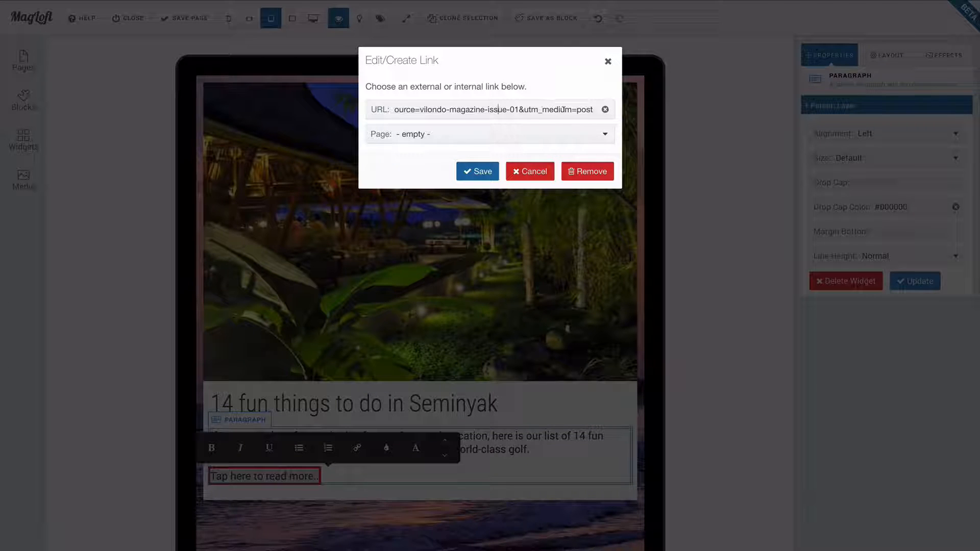
left_click(474, 171)
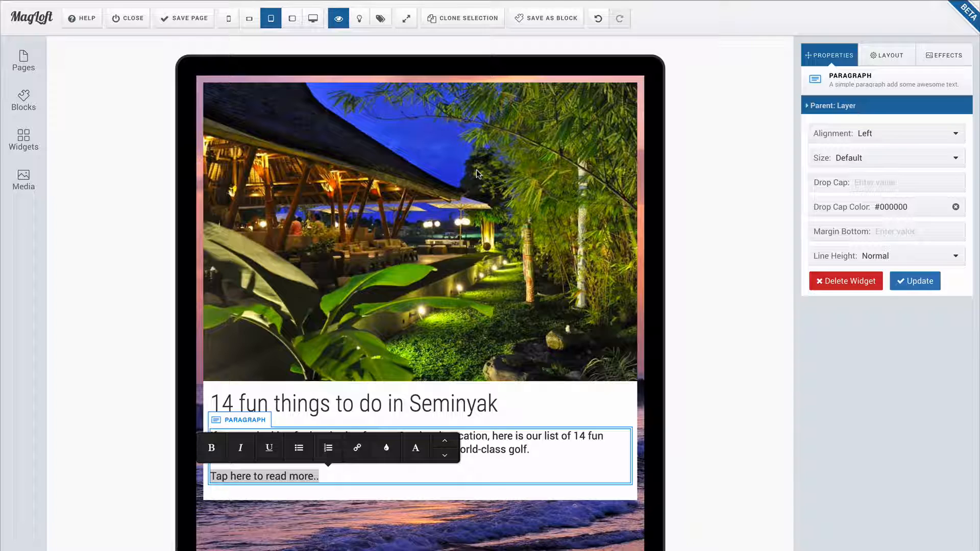
Link the whole heading "14 fun things to do in Seminyak" to the copied article URL.
triple_click(498, 402)
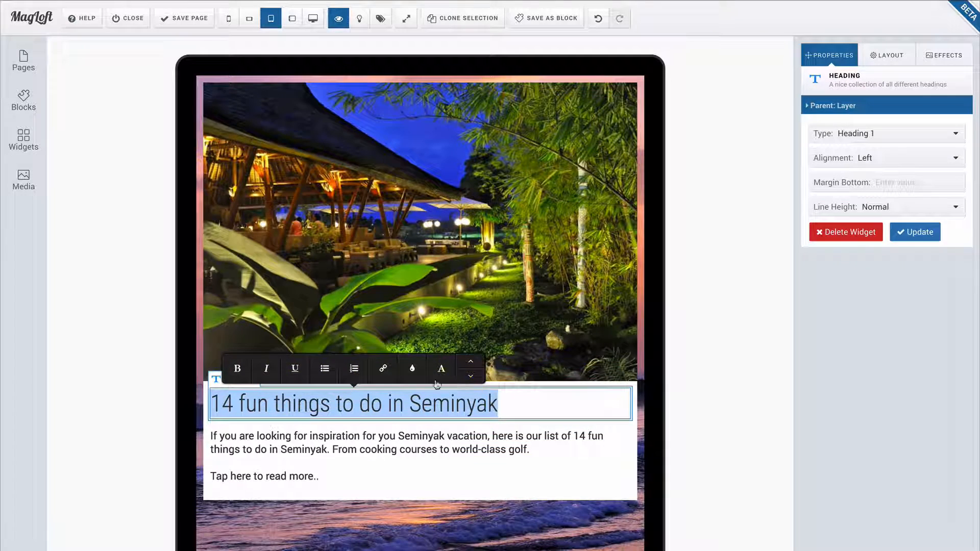
left_click(382, 369)
left_click(429, 109)
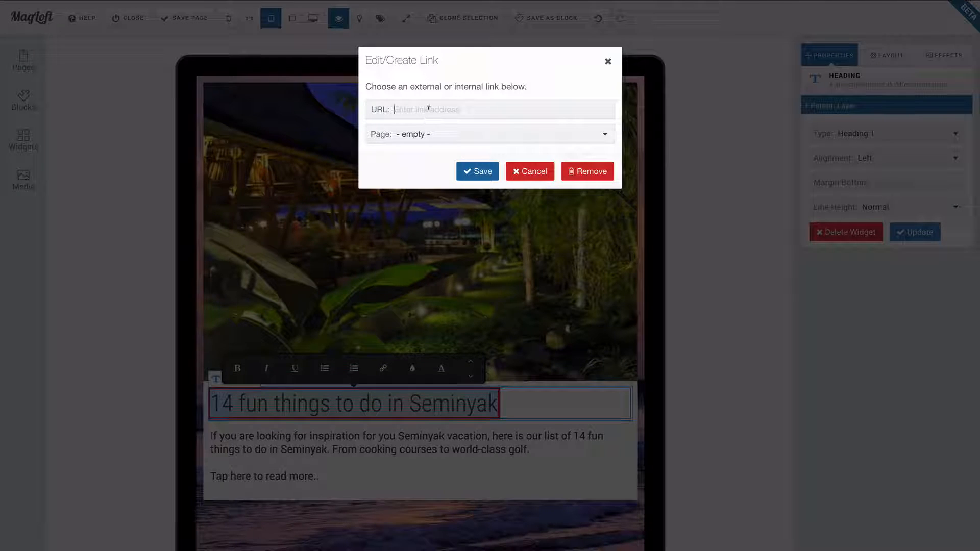
key("ctrl+v")
left_click(478, 171)
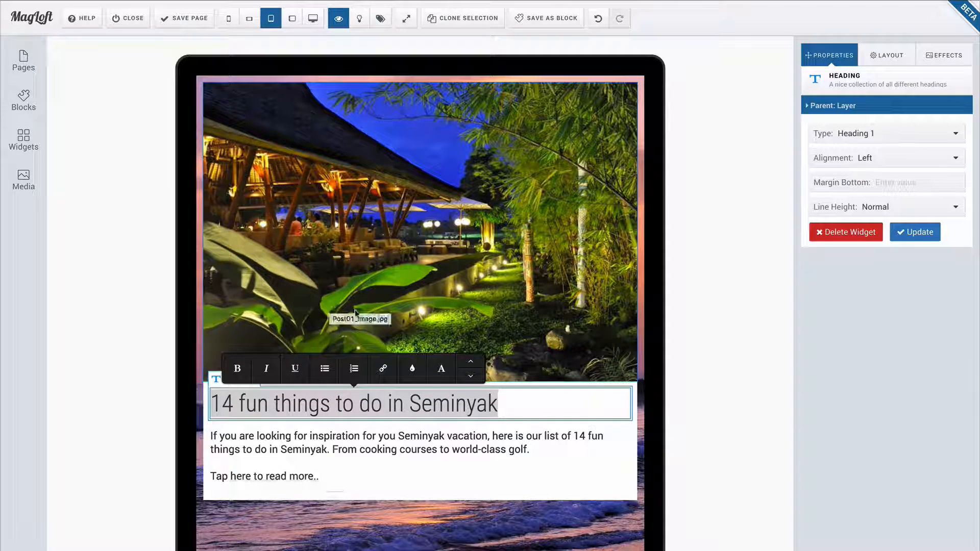
Set the sunset background layer's padding to 6vh at the top and 4vw on the right and left.
left_click(403, 545)
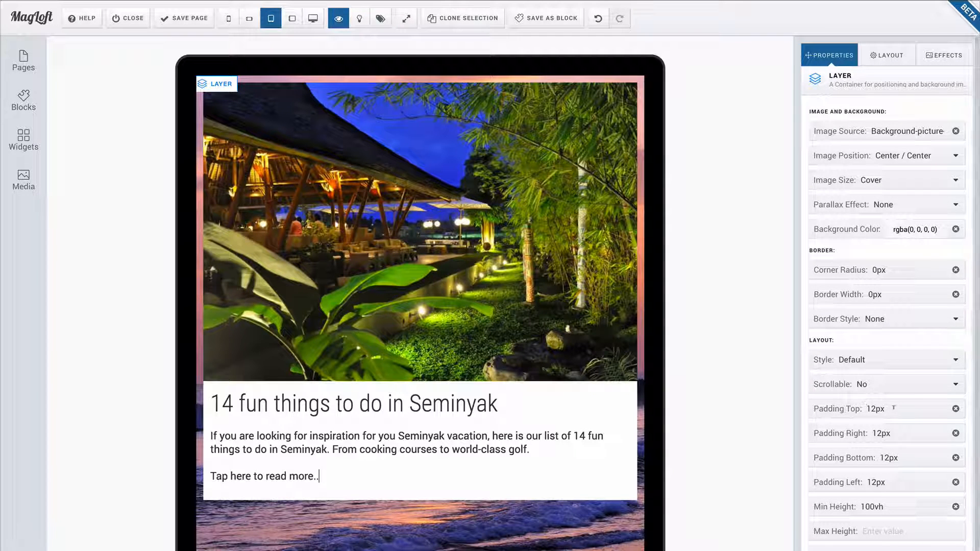
double_click(868, 408)
type("6")
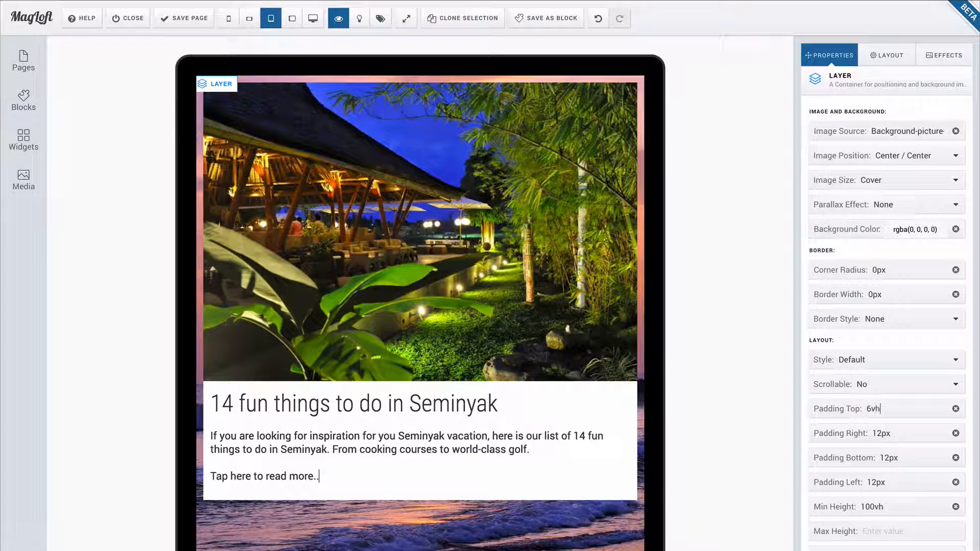
type("vh")
key("Tab")
type("4")
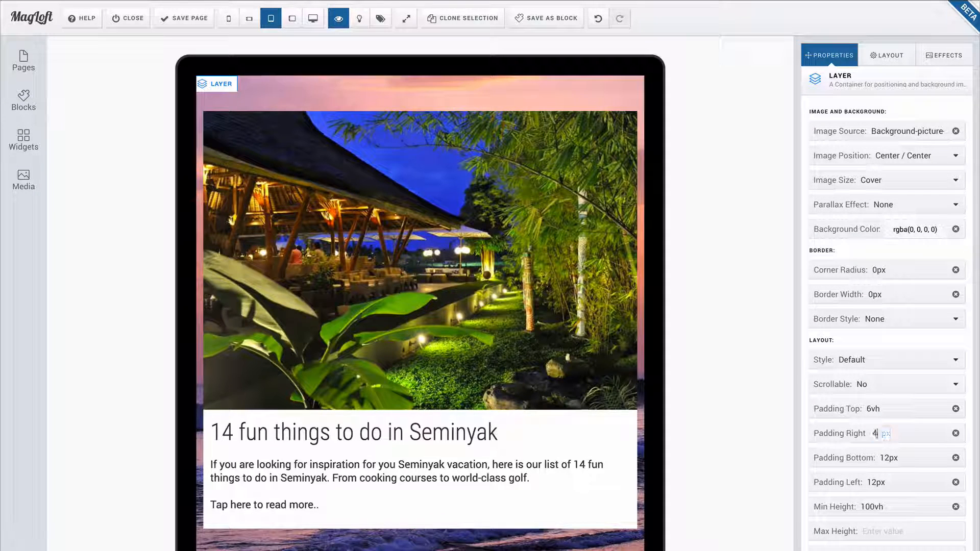
type("vw")
key("Tab")
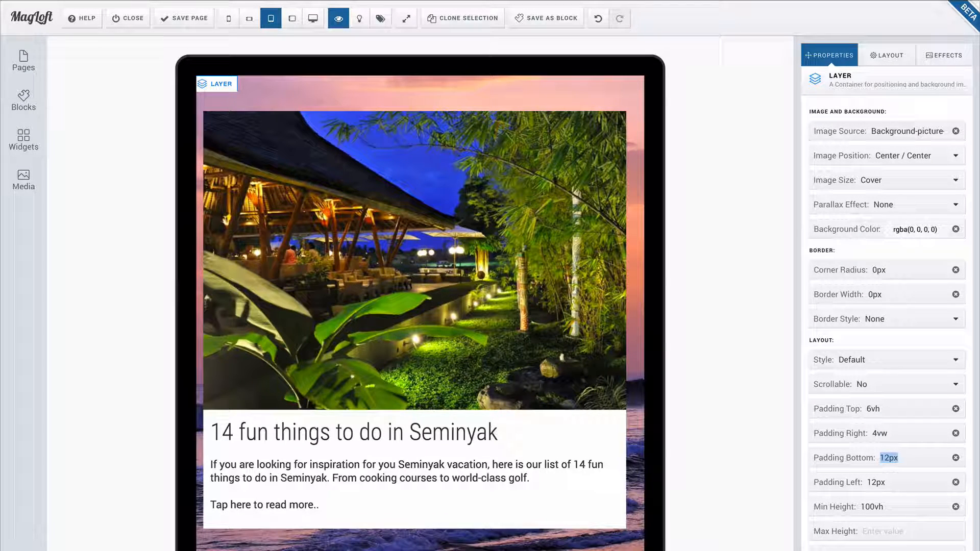
key("Tab")
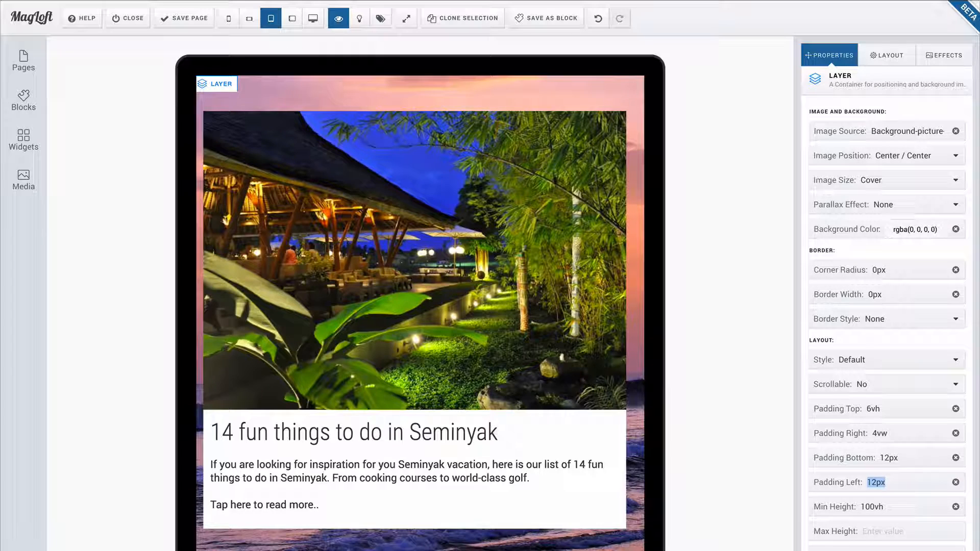
type("4vw")
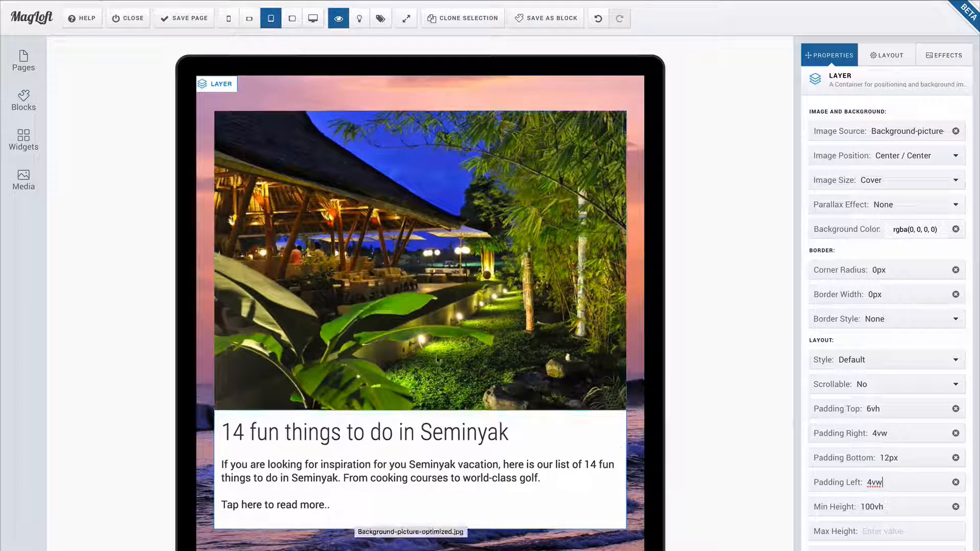
Inspect the post's image and text layers, and add a new empty layer above the post image.
left_click(352, 240)
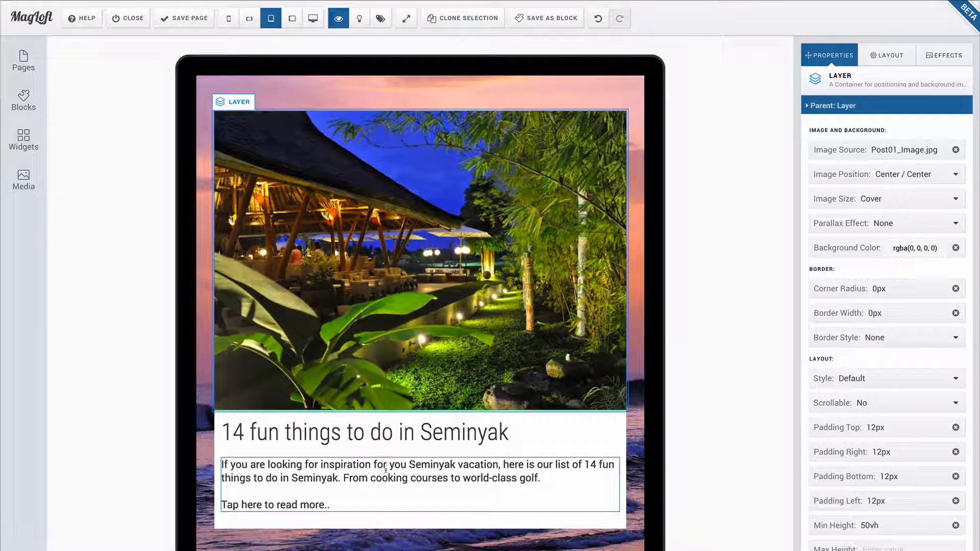
left_click(391, 516)
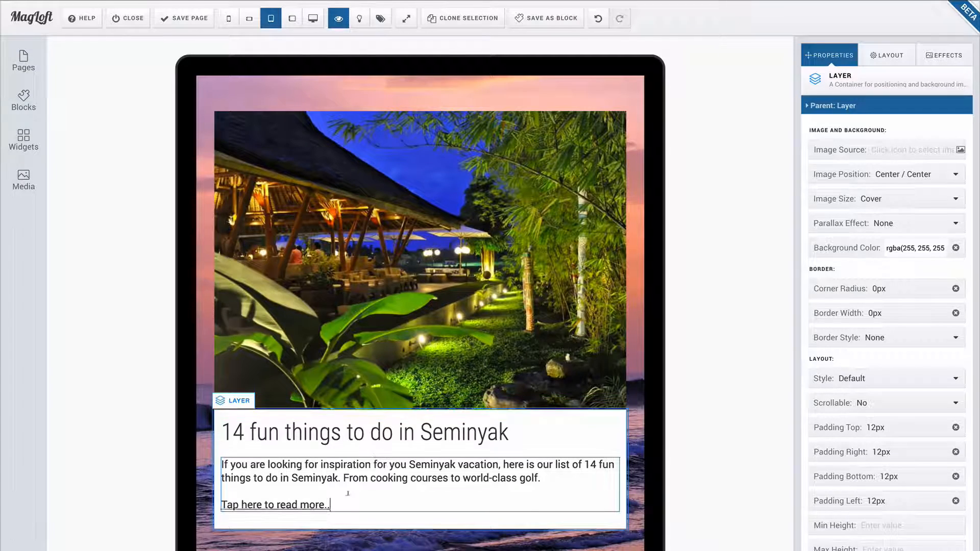
left_click(385, 303)
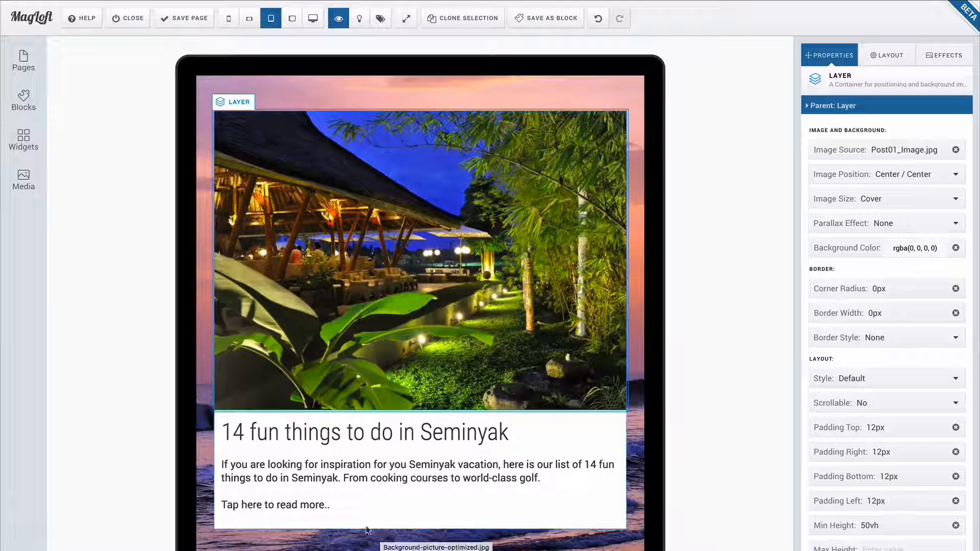
left_click(350, 520)
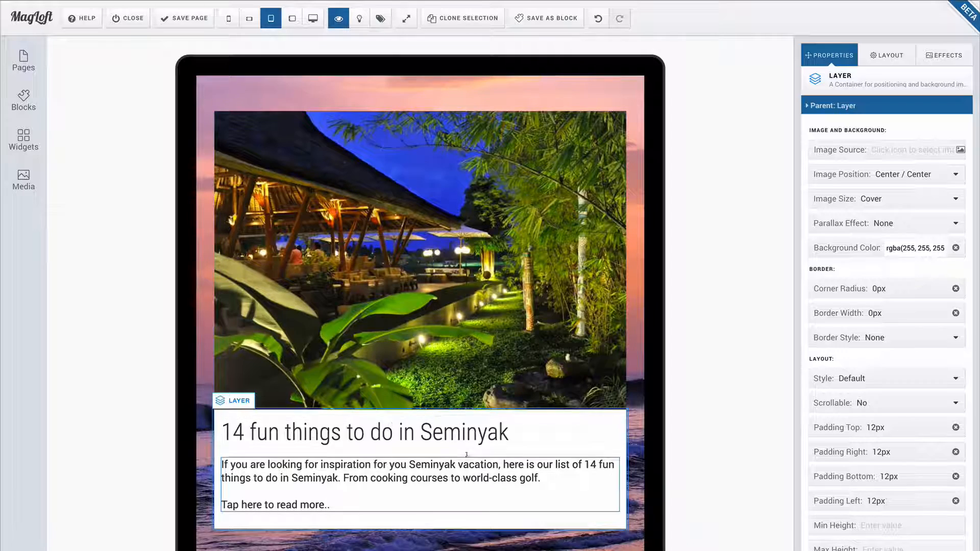
left_click(28, 143)
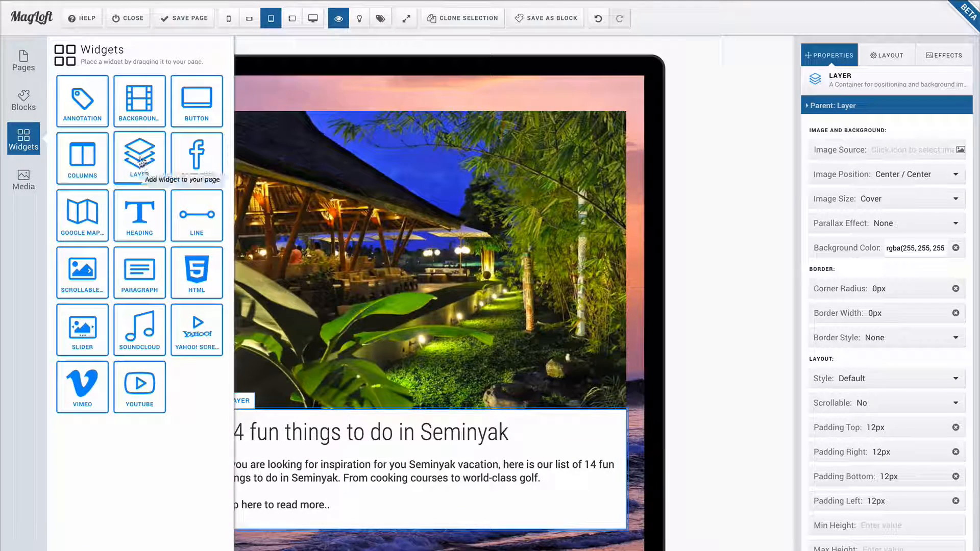
left_click_drag(140, 180, 378, 115)
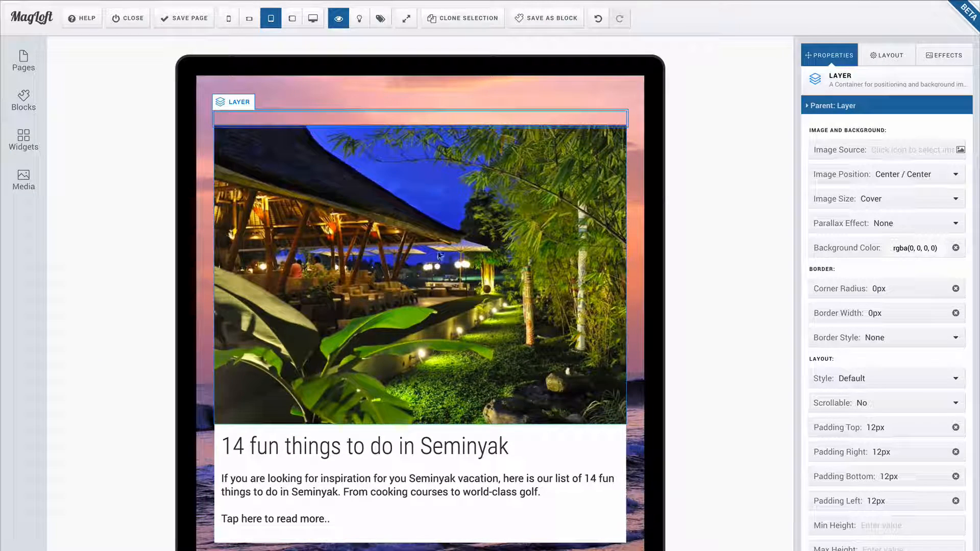
Move the post image layer and the white text layer into the new wrapper layer, with the text directly beneath the image.
left_click(417, 267)
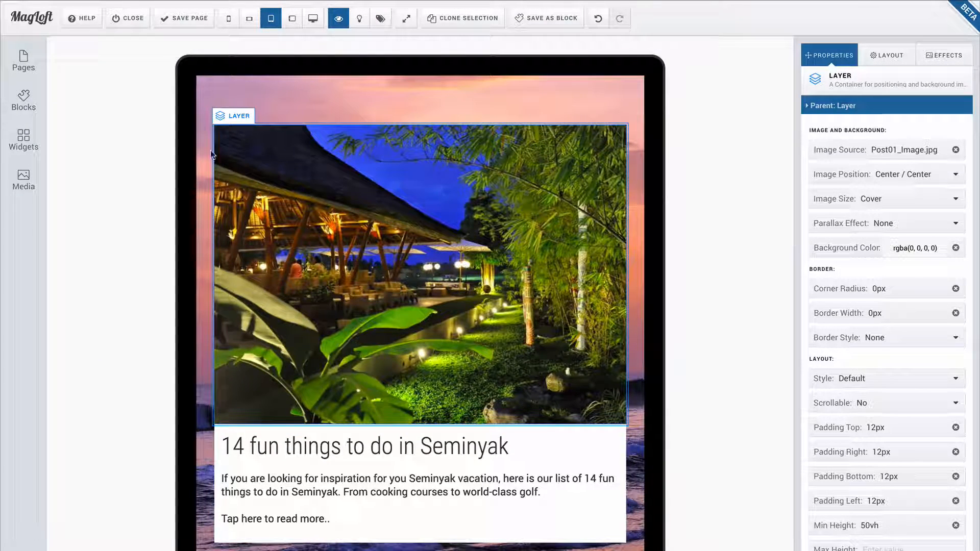
left_click_drag(236, 122, 400, 133)
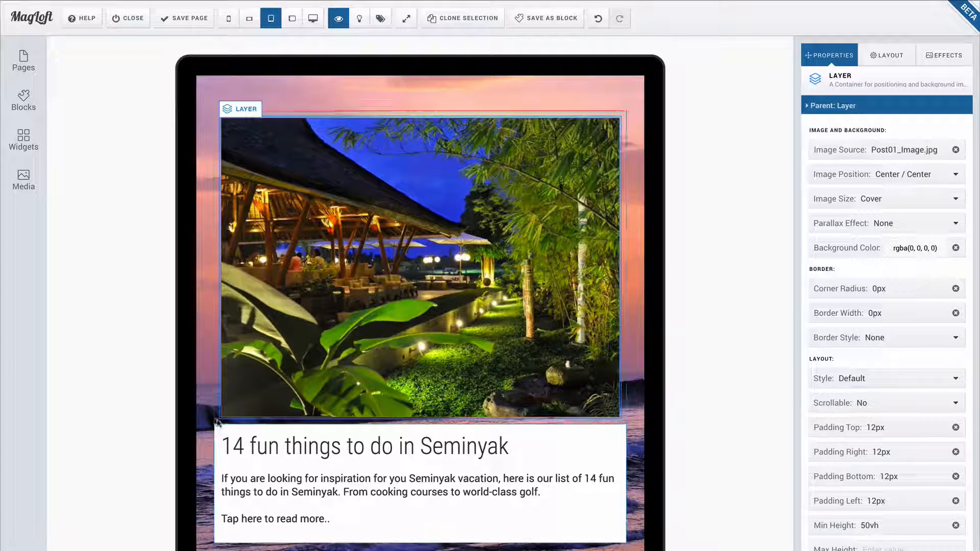
left_click(320, 535)
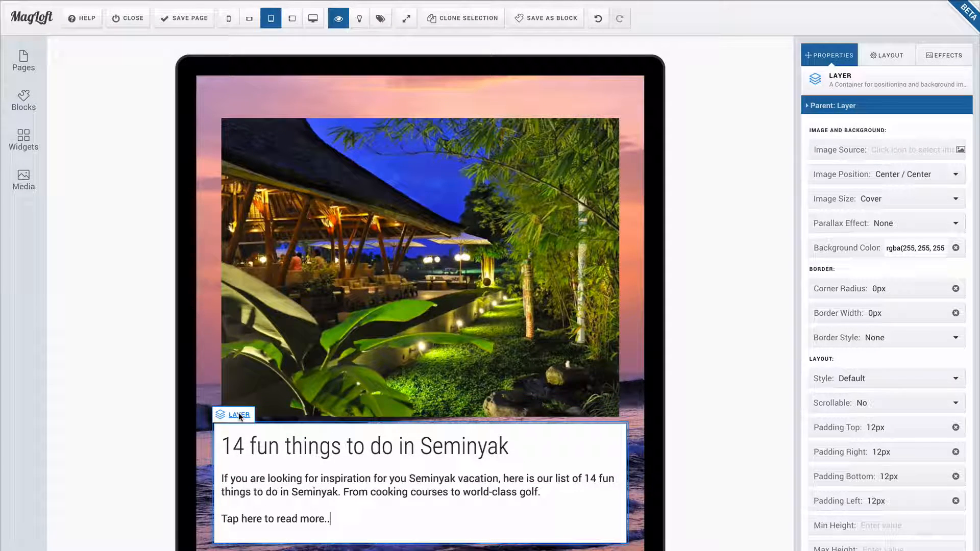
left_click_drag(239, 414, 419, 403)
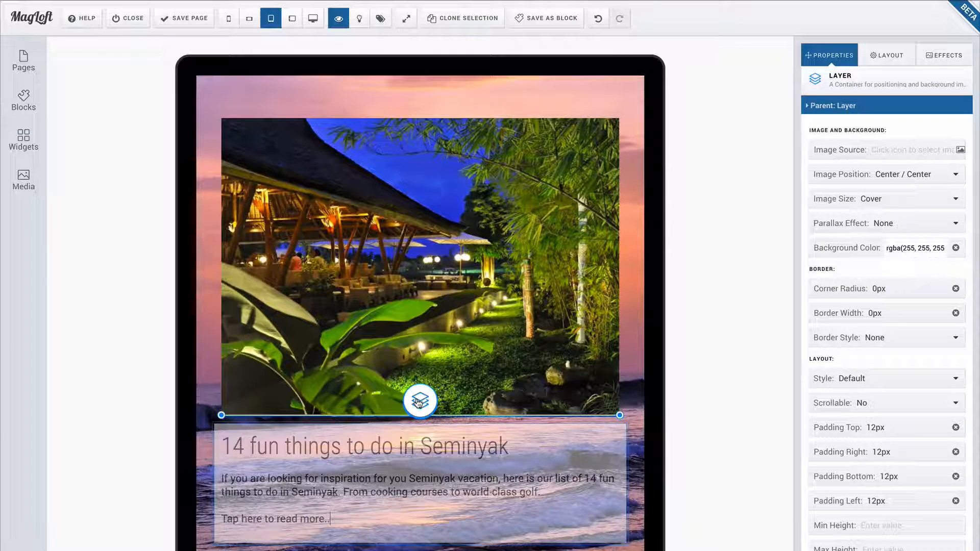
left_click_drag(418, 403, 416, 401)
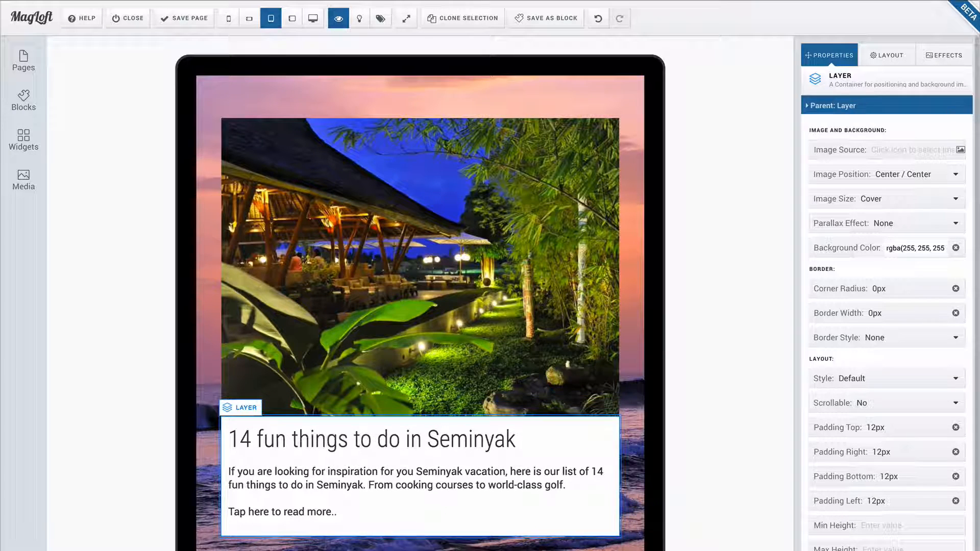
Clear the wrapper layer's top, right and left padding and set its bottom padding to 8vh.
left_click(832, 108)
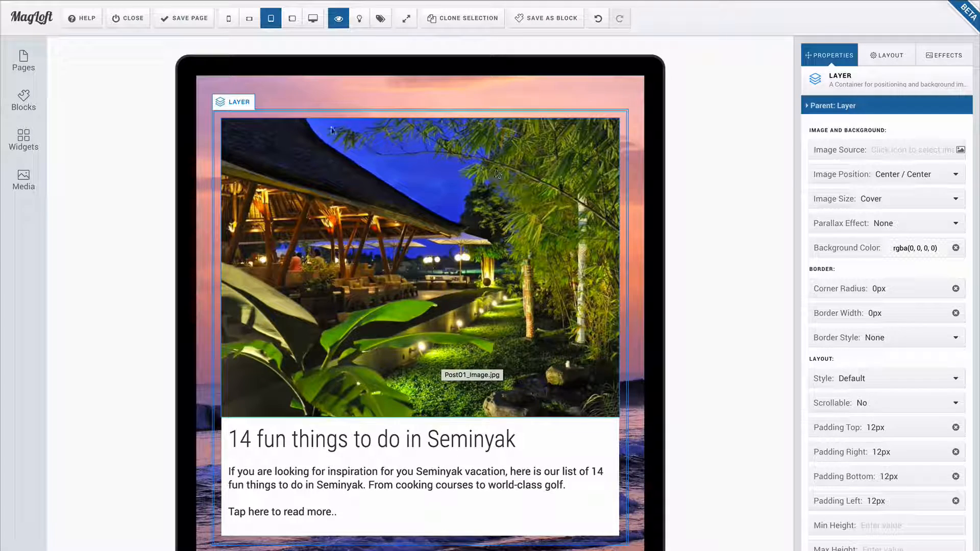
left_click(955, 428)
left_click(955, 452)
left_click(956, 477)
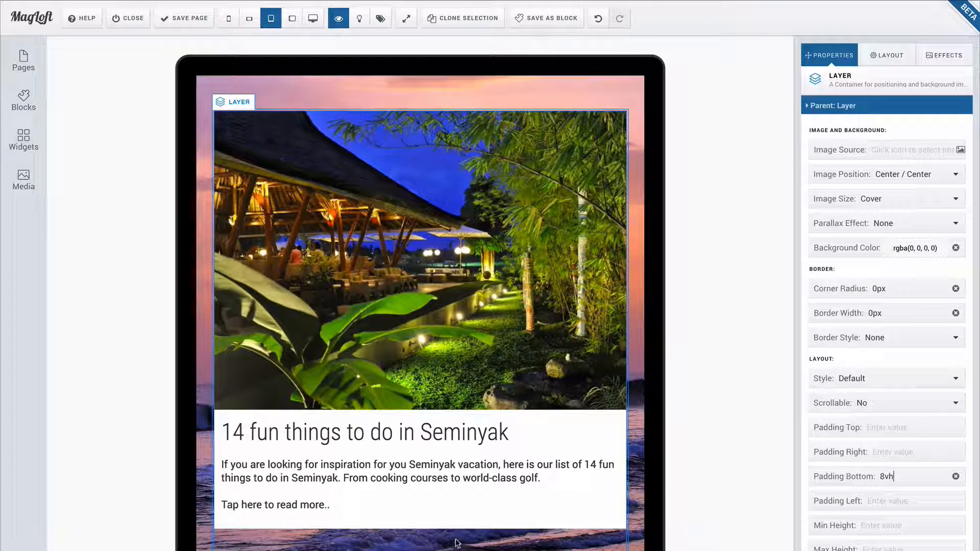
scroll(449, 394, "down", 3)
scroll(449, 394, "up", 3)
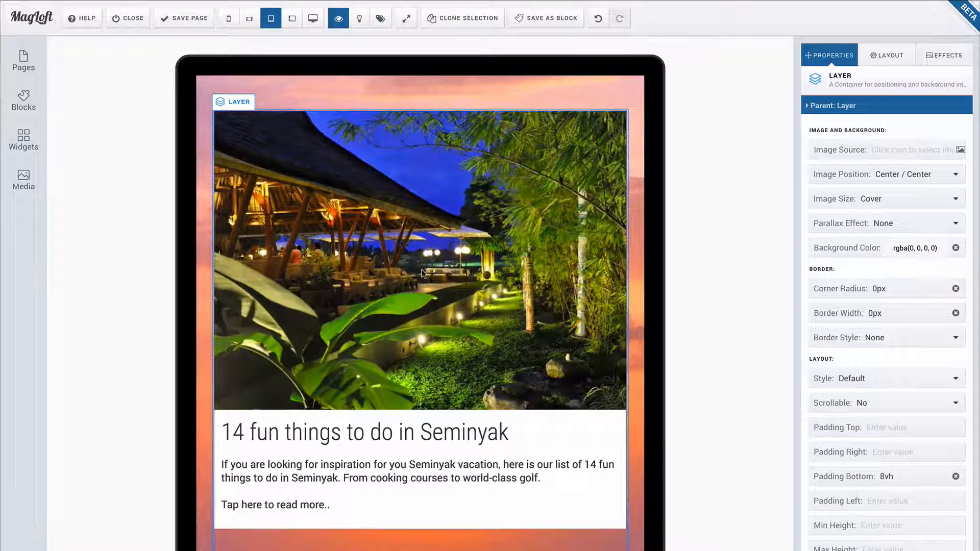
Review the duplicated post block below the original and select its heading.
scroll(422, 274, "down", 8)
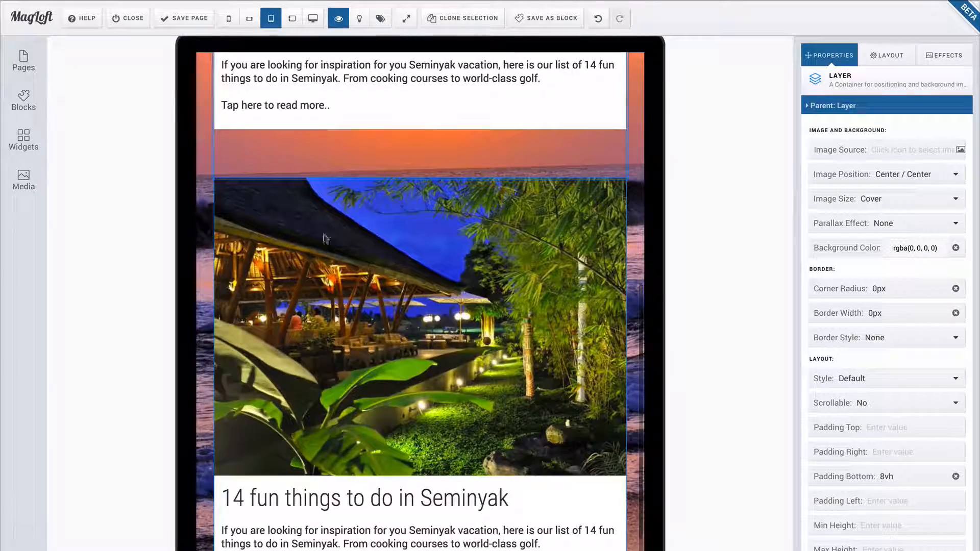
scroll(440, 331, "down", 9)
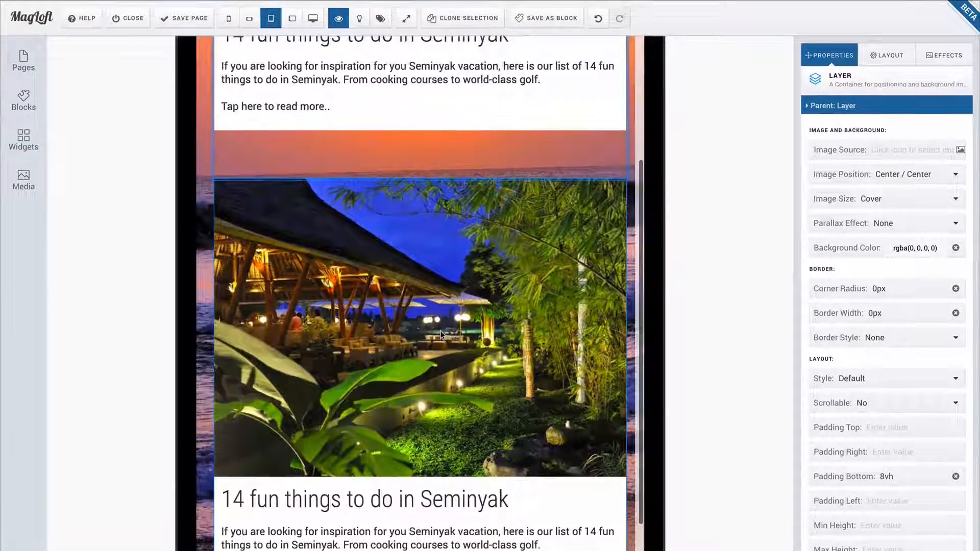
scroll(440, 330, "down", 2)
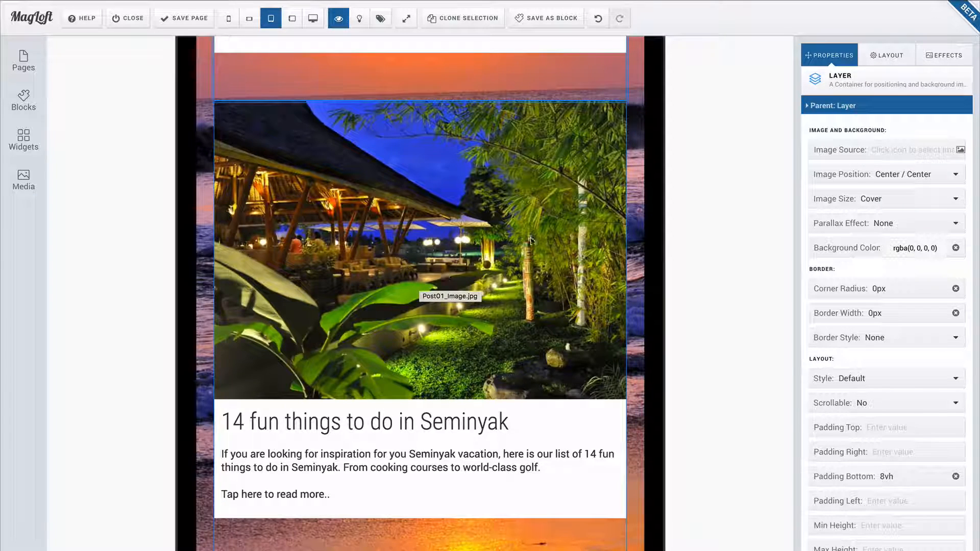
left_click(581, 422)
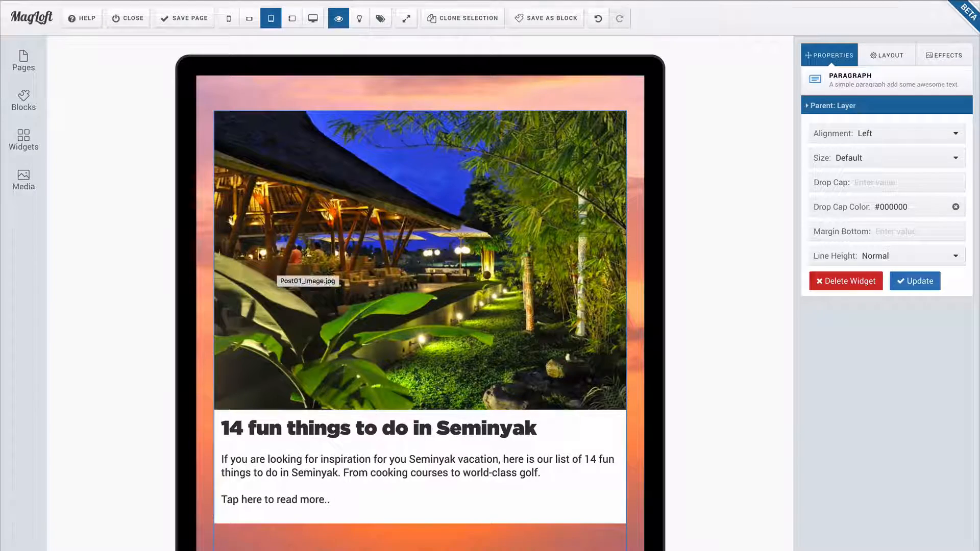
Set the sunset background layer's parallax effect to Stay and check how the background behaves while the posts scroll.
left_click(206, 178)
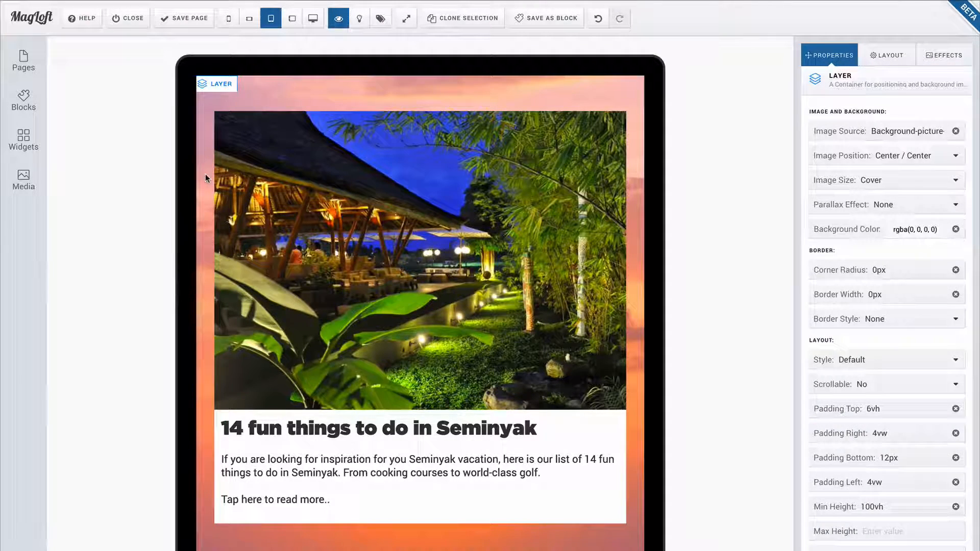
scroll(205, 404, "down", 4)
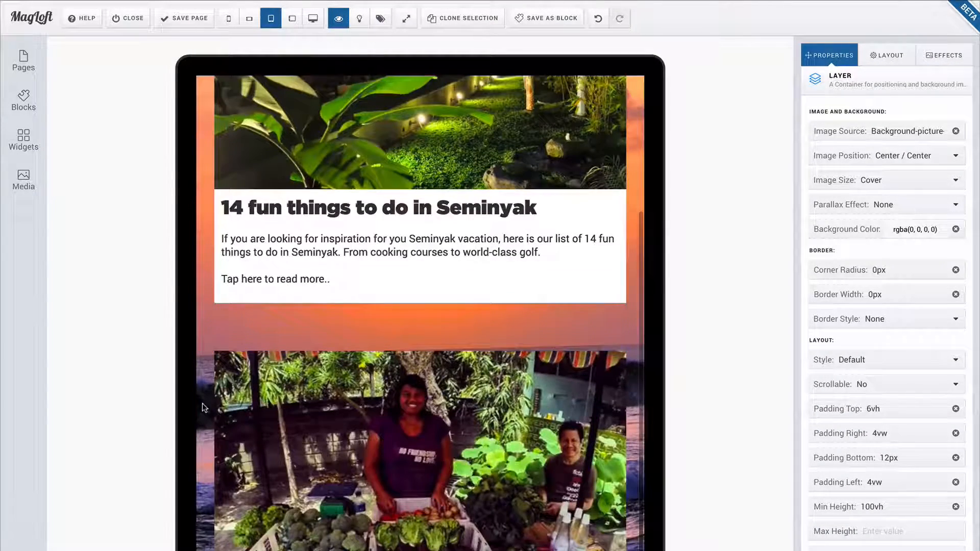
scroll(206, 368, "up", 4)
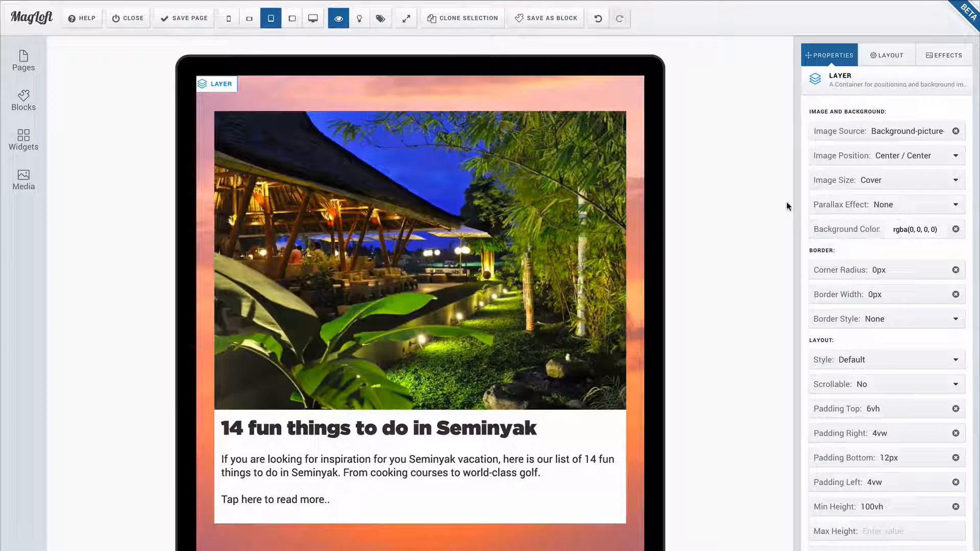
left_click(909, 209)
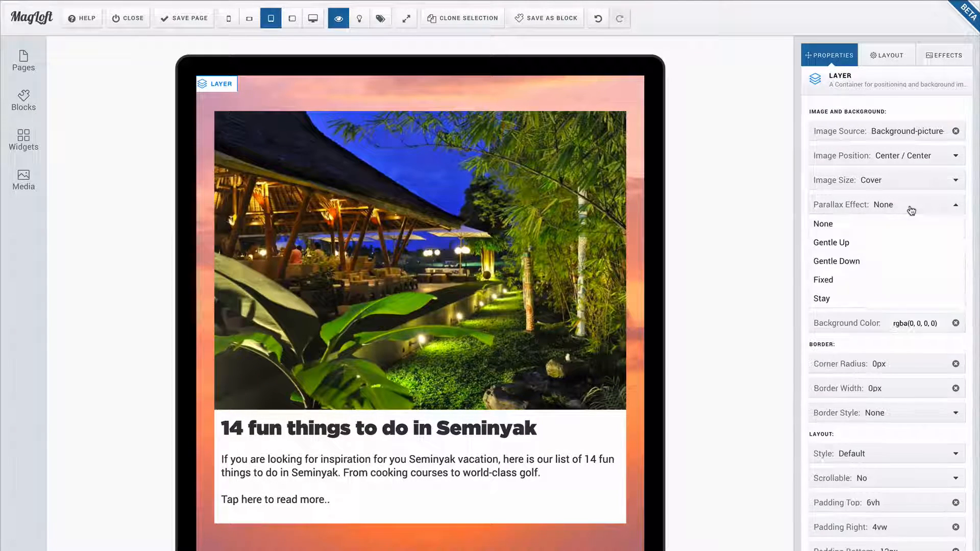
left_click(869, 296)
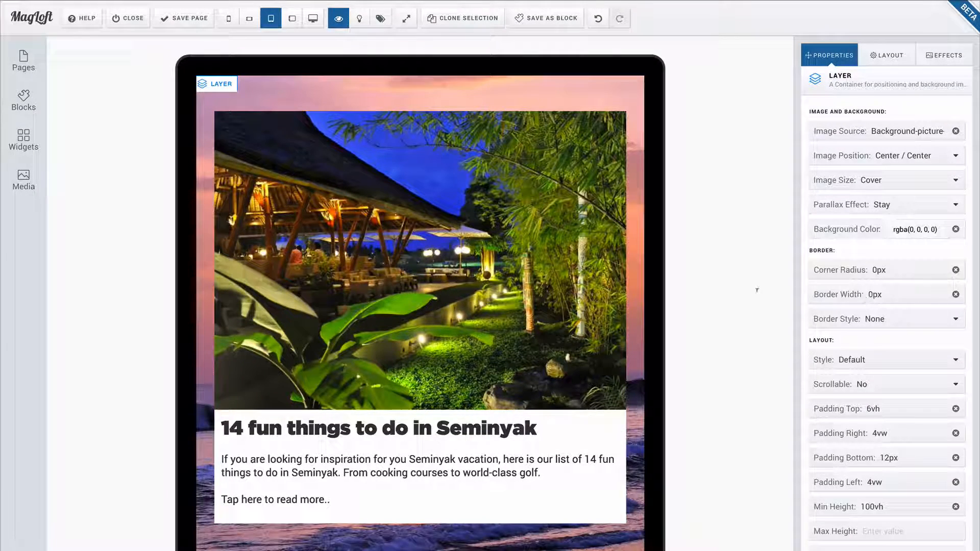
scroll(450, 409, "down", 5)
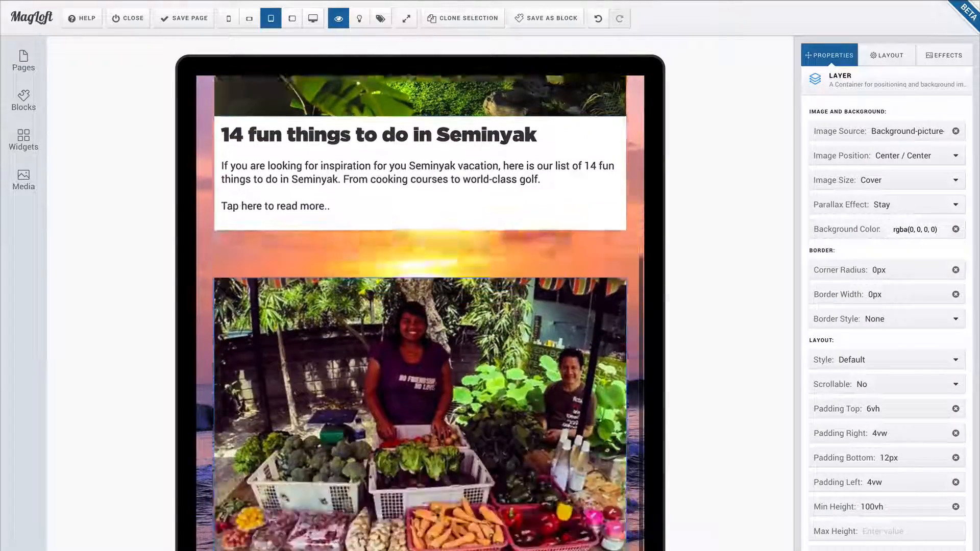
scroll(420, 307, "down", 3)
scroll(420, 306, "up", 6)
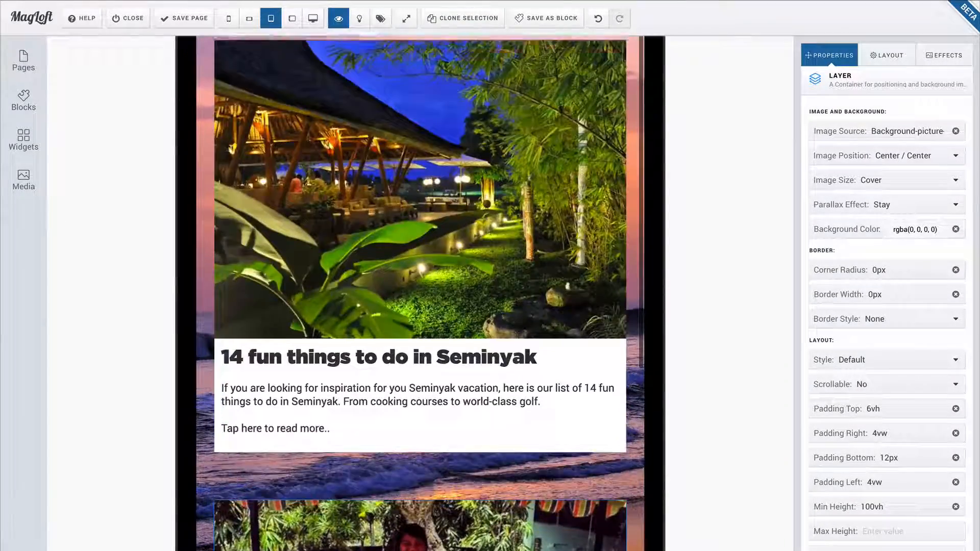
Set the background layer's bottom padding to 100vh and check the open sunset area below the last post.
scroll(740, 457, "down", 7)
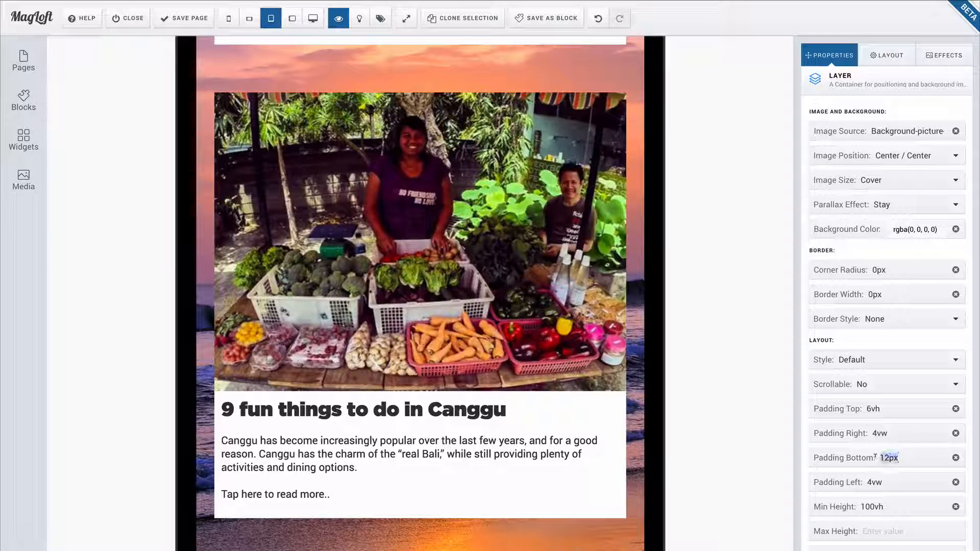
type("100vh")
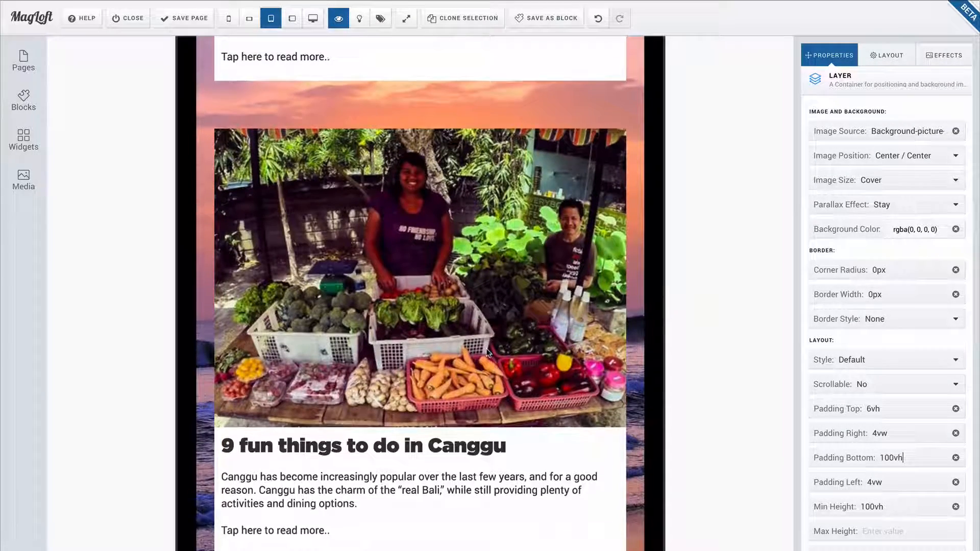
scroll(486, 353, "down", 9)
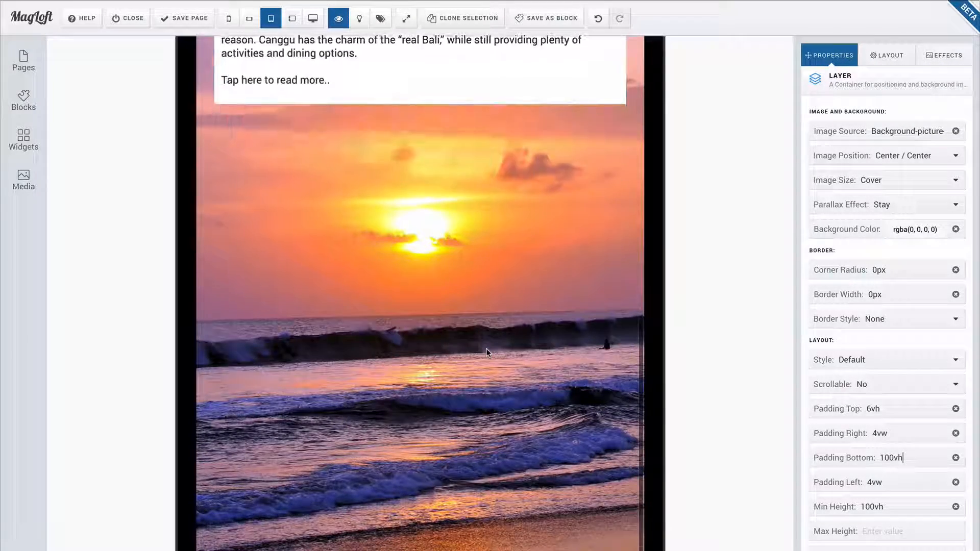
scroll(487, 349, "down", 3)
scroll(486, 350, "down", 1)
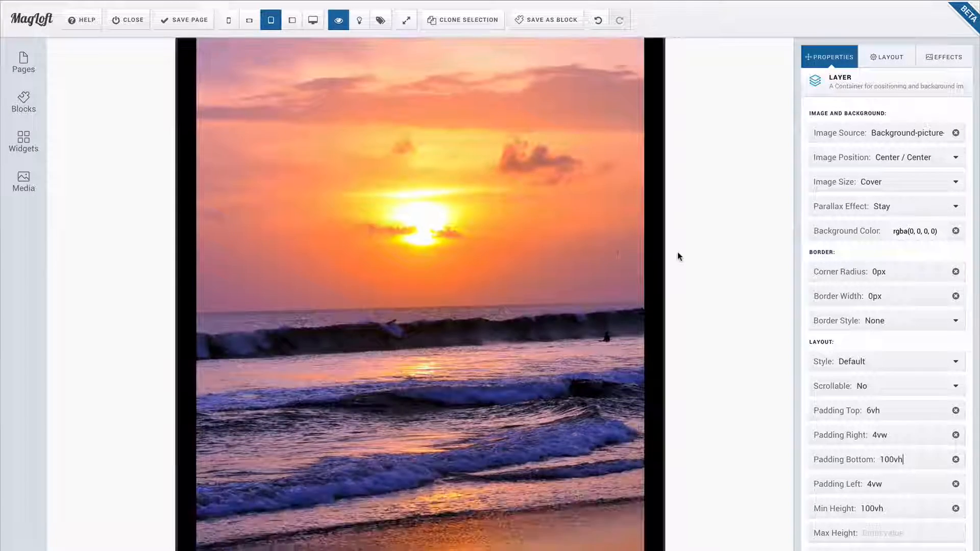
Add a new layer on the sunset background below the "9 fun things to do in Canggu" post block.
scroll(507, 254, "down", 5)
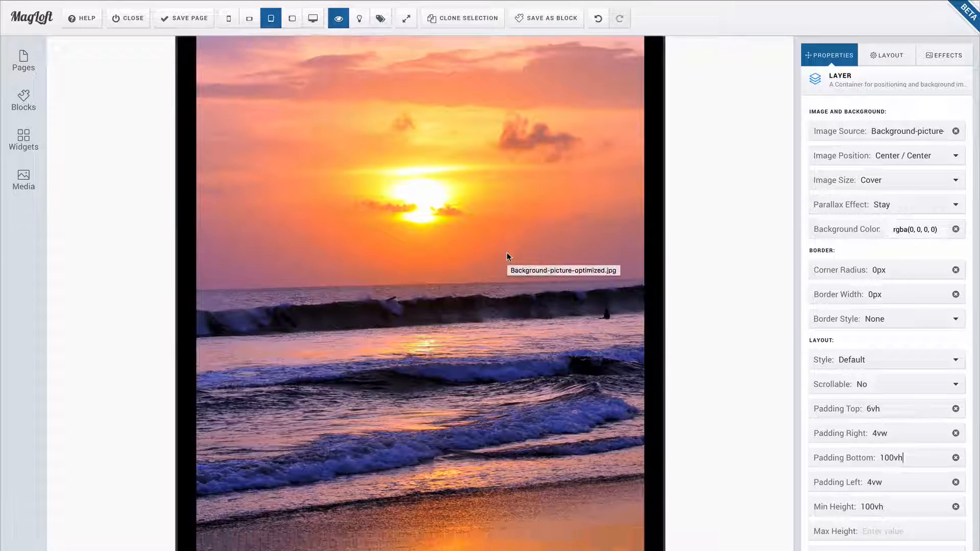
scroll(507, 253, "up", 3)
scroll(508, 256, "up", 3)
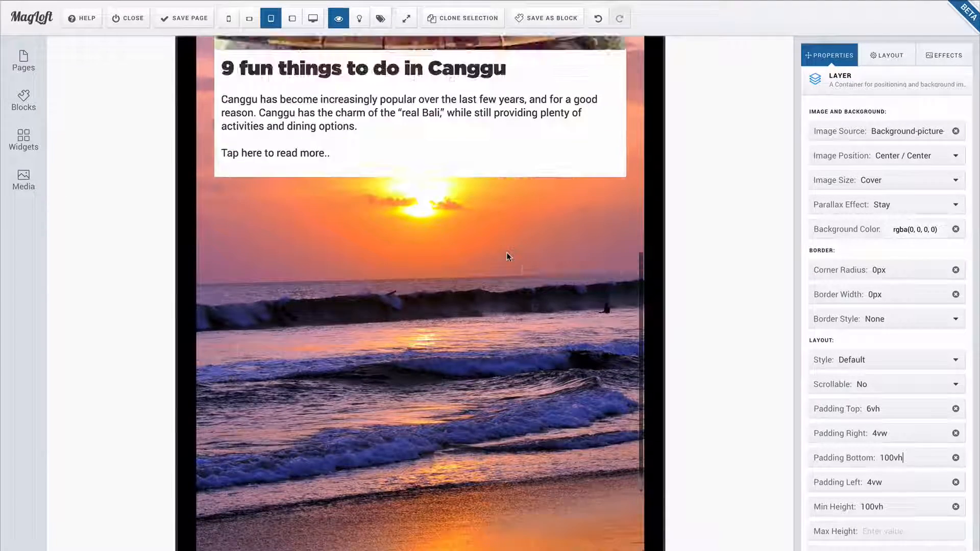
left_click(37, 146)
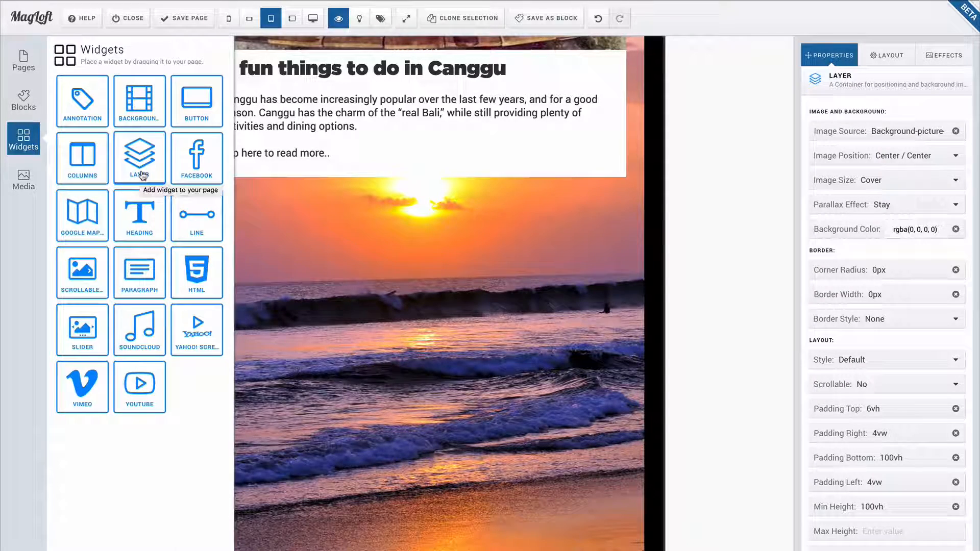
left_click_drag(140, 163, 311, 238)
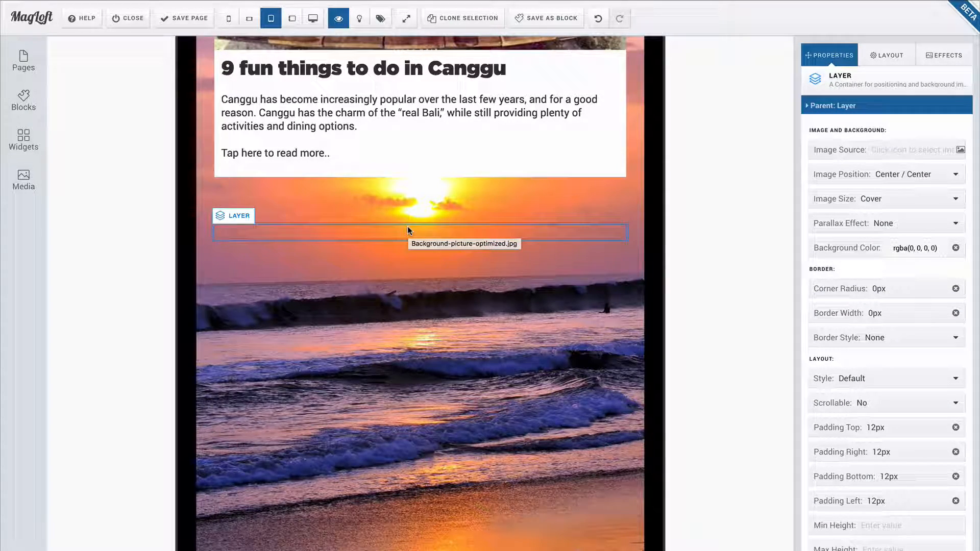
Place a paragraph in the new layer and replace its text with a photo credit: the photographer's name and "FLICKR".
left_click(30, 147)
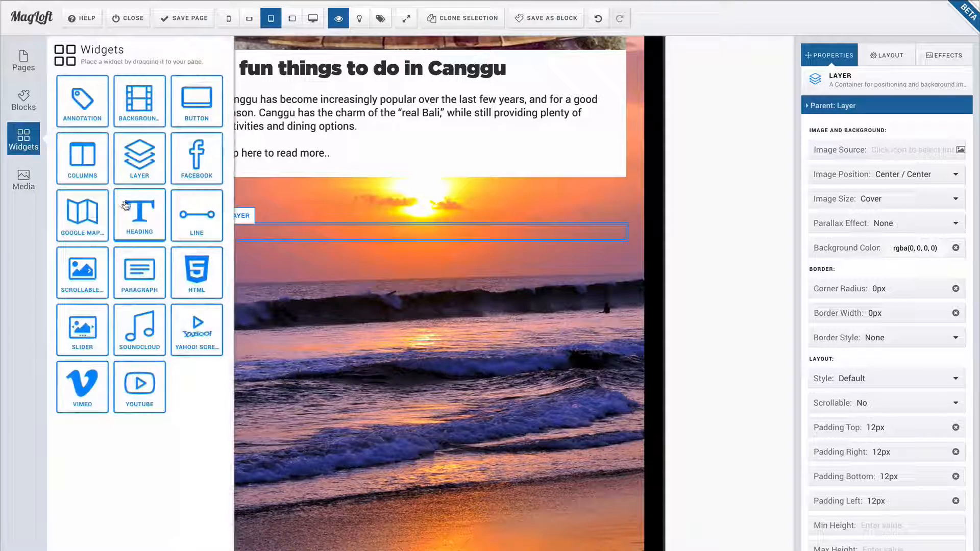
left_click_drag(139, 271, 294, 248)
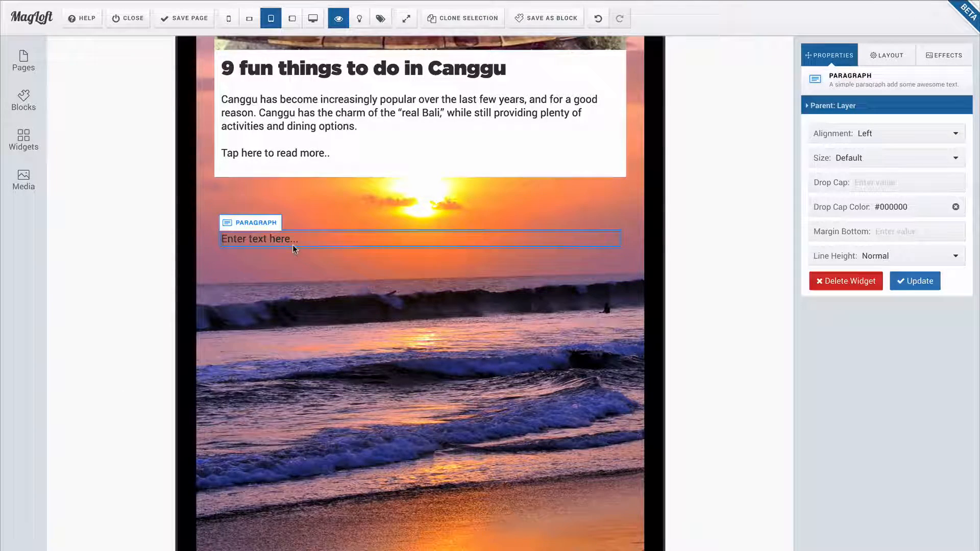
key("ctrl+a")
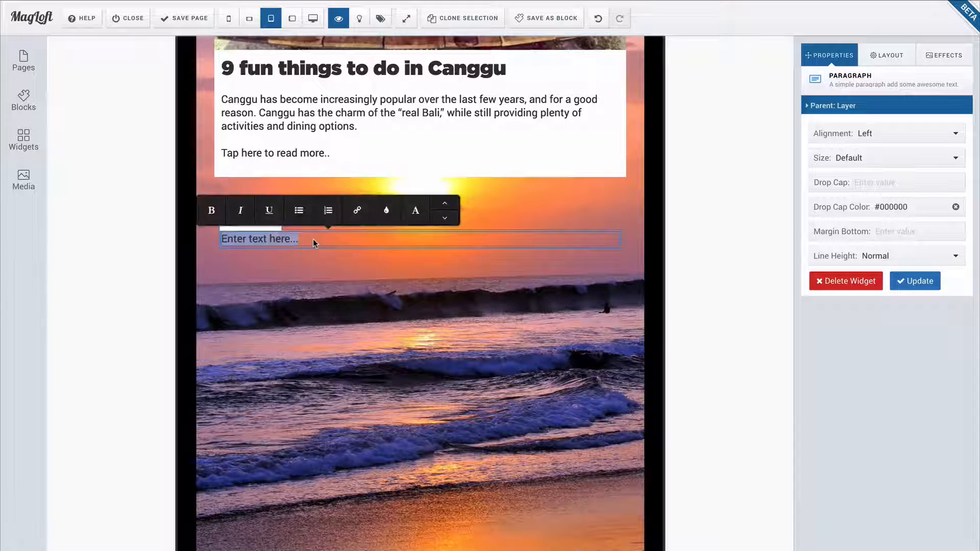
type("Photo: Eustaquio Santimano FLICKR")
Color the photo credit text white (#ffffff) and align the paragraph to the right.
left_click_drag(276, 255, 222, 236)
left_click(416, 211)
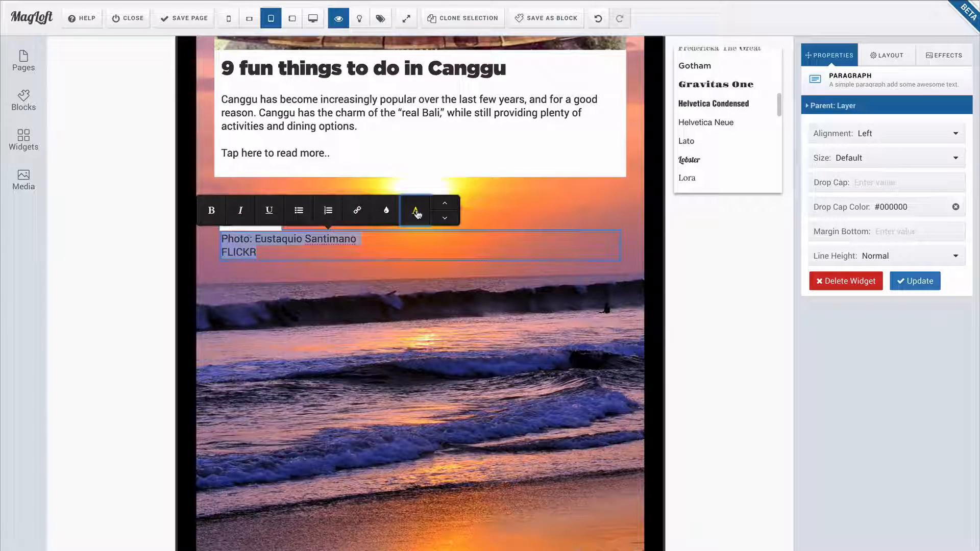
left_click(386, 210)
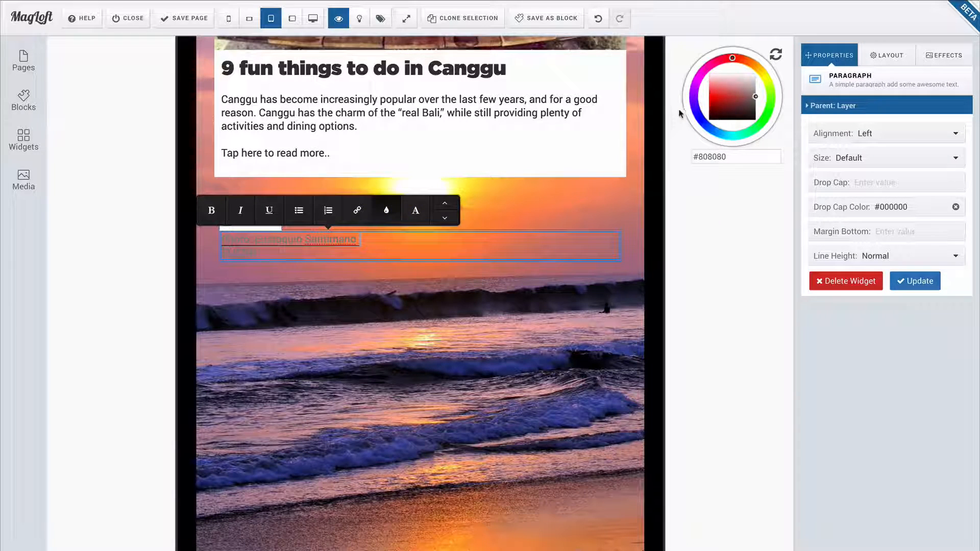
left_click(729, 96)
left_click_drag(722, 91, 696, 57)
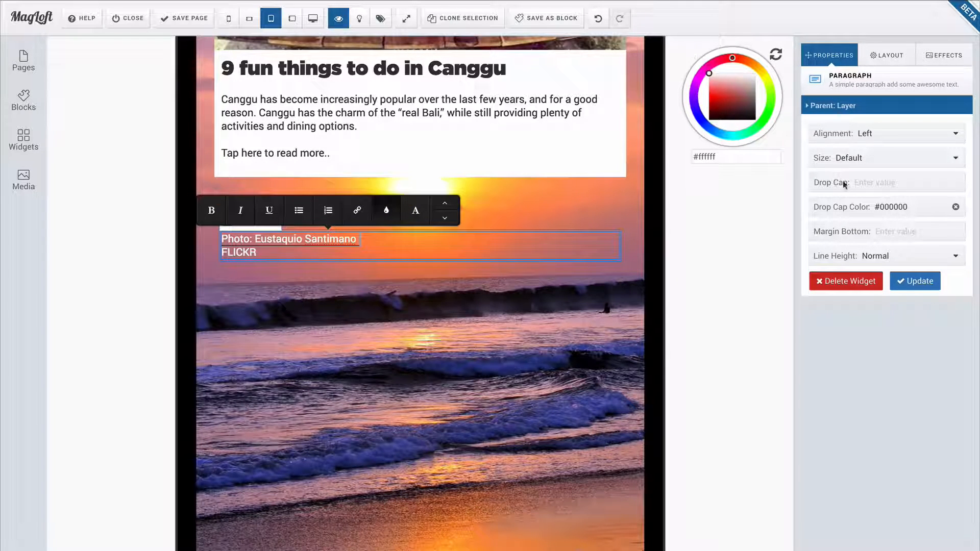
left_click(895, 142)
left_click(870, 187)
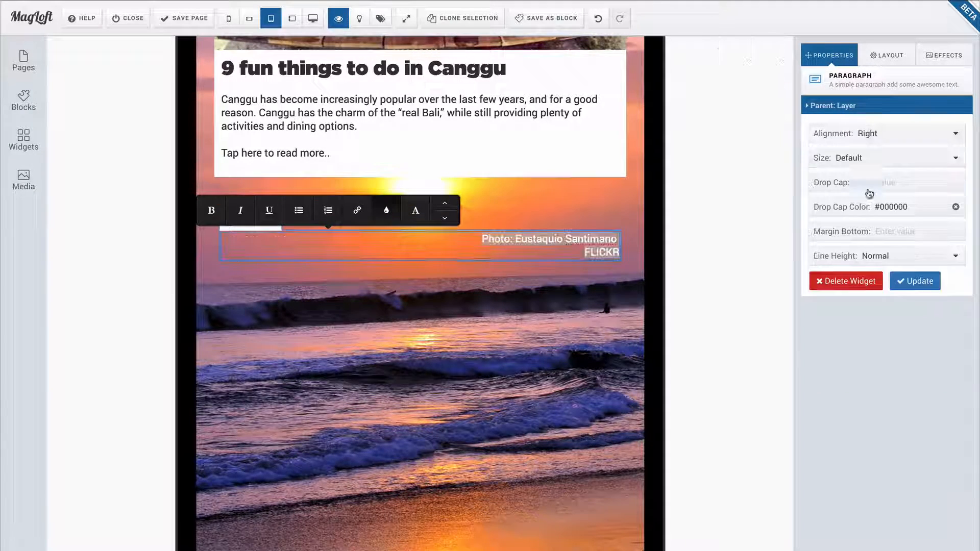
Link the word "FLICKR" in the photo credit to the photo's Flickr page URL and make it bold.
left_click_drag(557, 255, 619, 254)
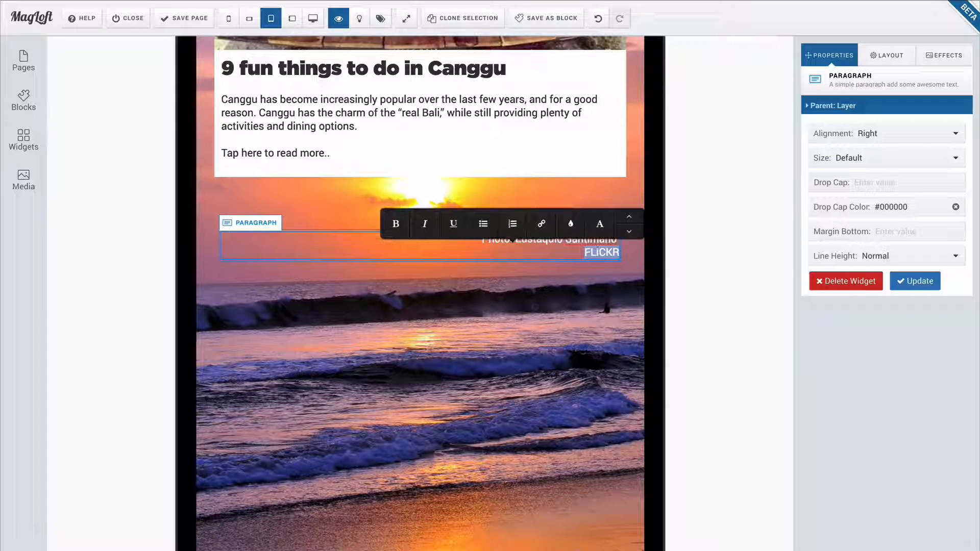
left_click(542, 224)
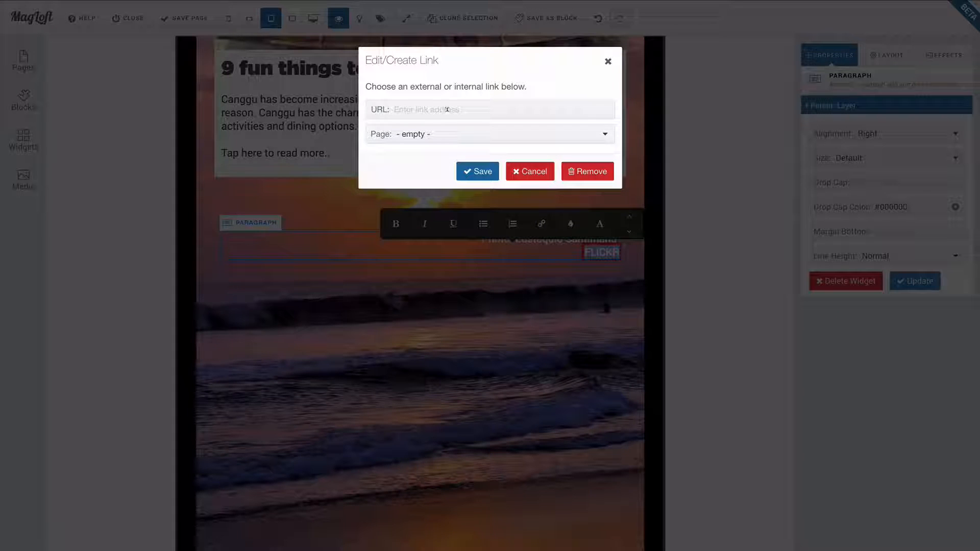
key("ctrl+v")
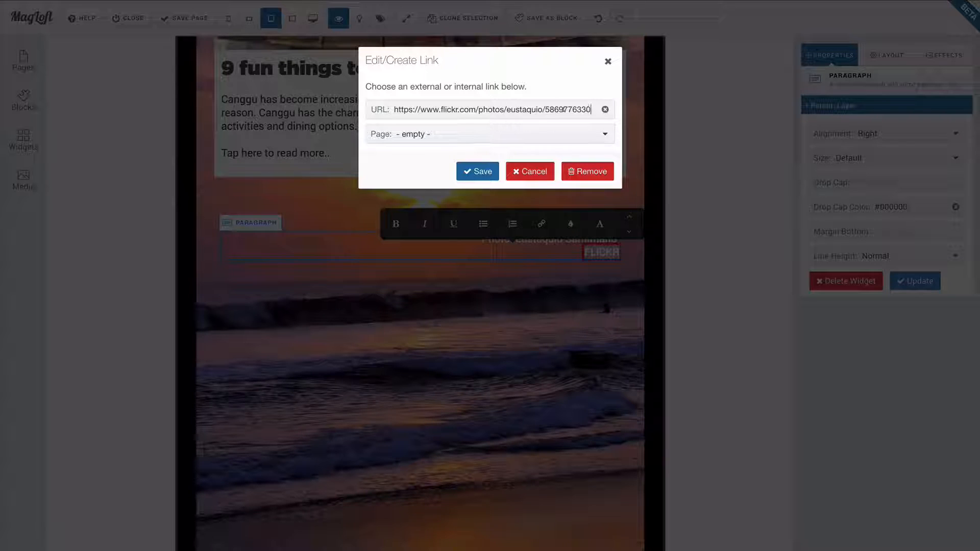
left_click(478, 172)
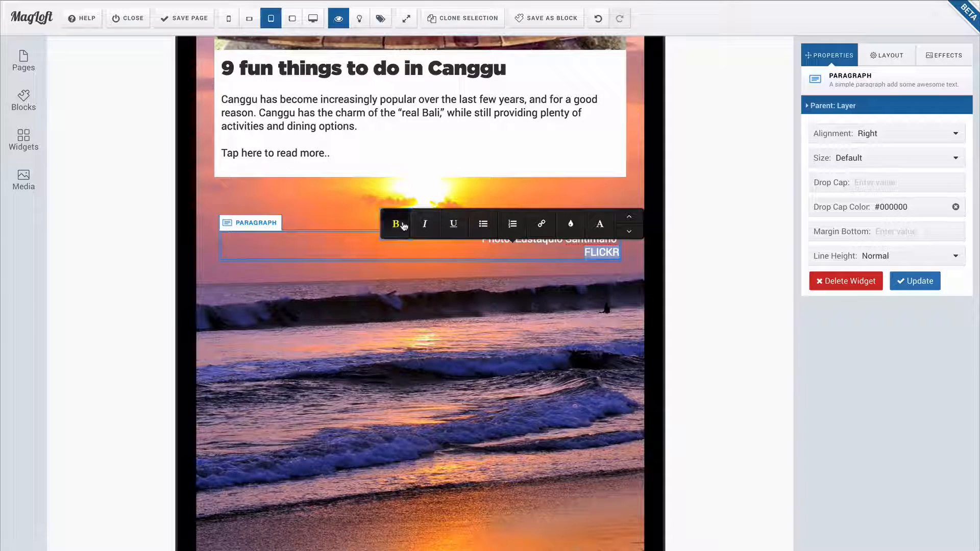
left_click(511, 269)
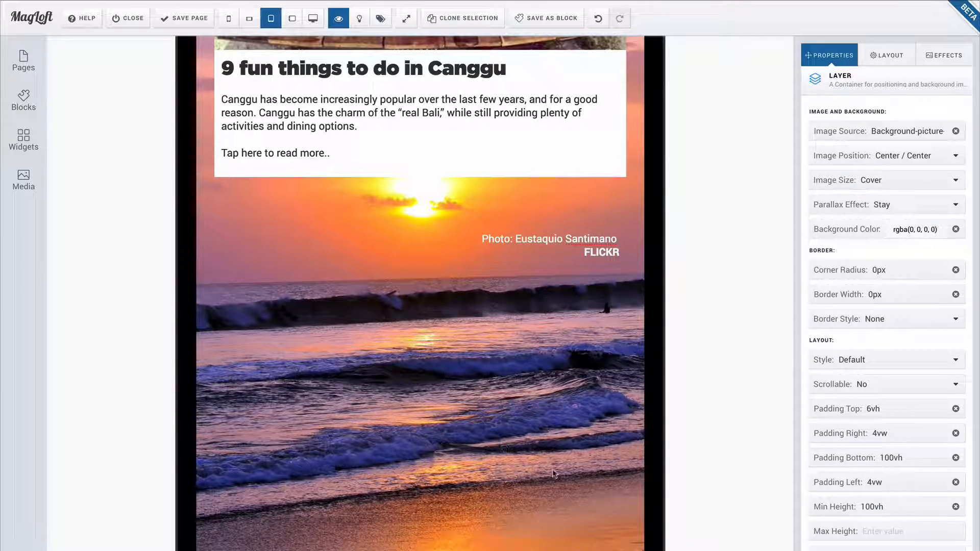
Set the photo credit layer's style to Footer and check its placement at the end of the page.
scroll(551, 486, "down", 2)
scroll(551, 475, "up", 3)
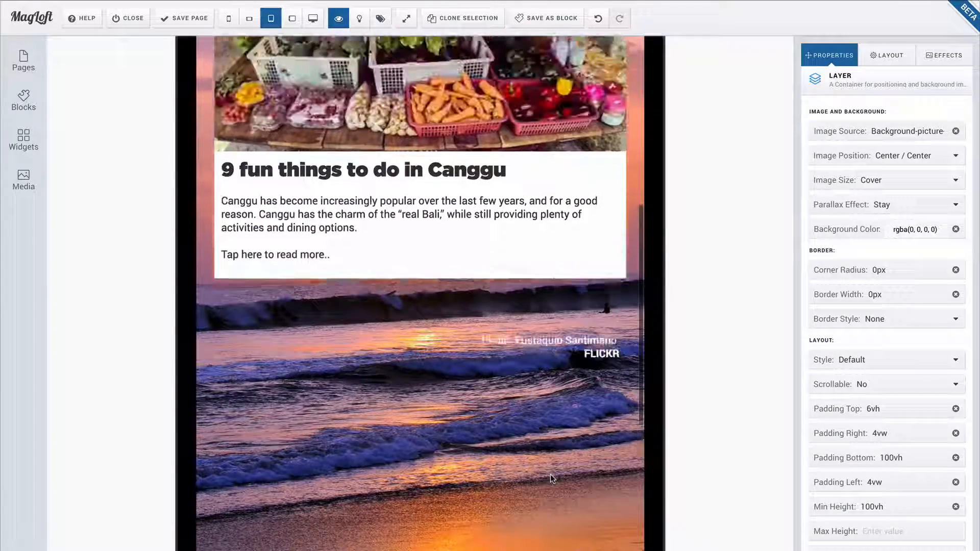
scroll(551, 475, "down", 2)
scroll(550, 474, "up", 4)
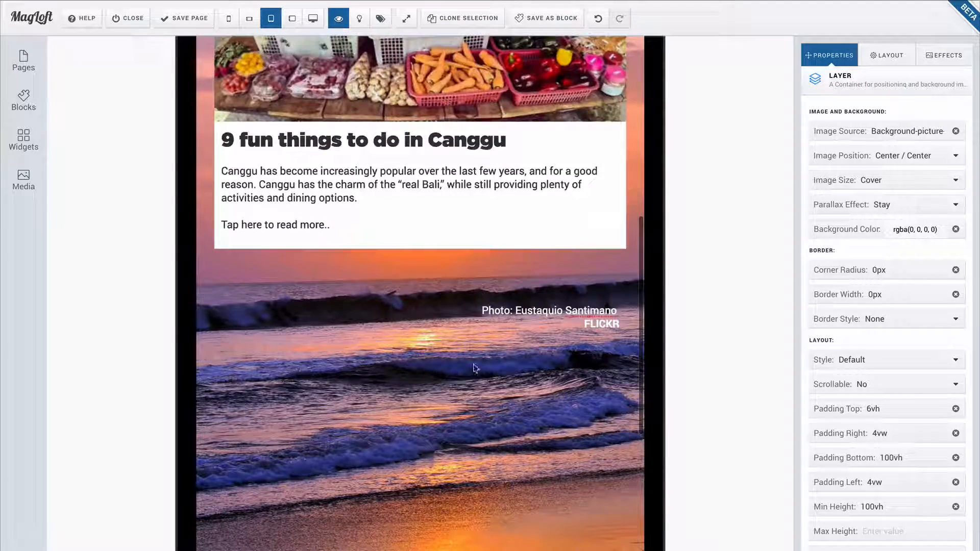
left_click(395, 362)
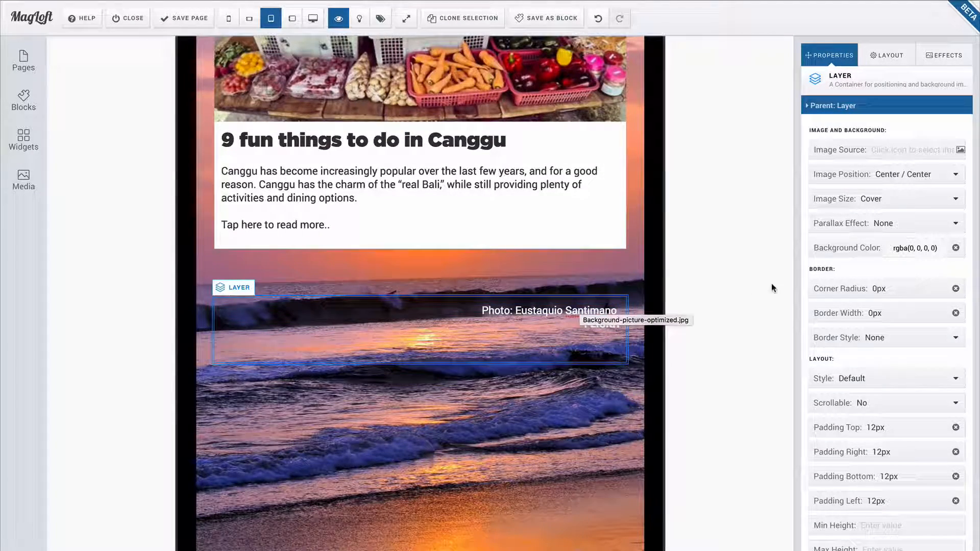
left_click(875, 383)
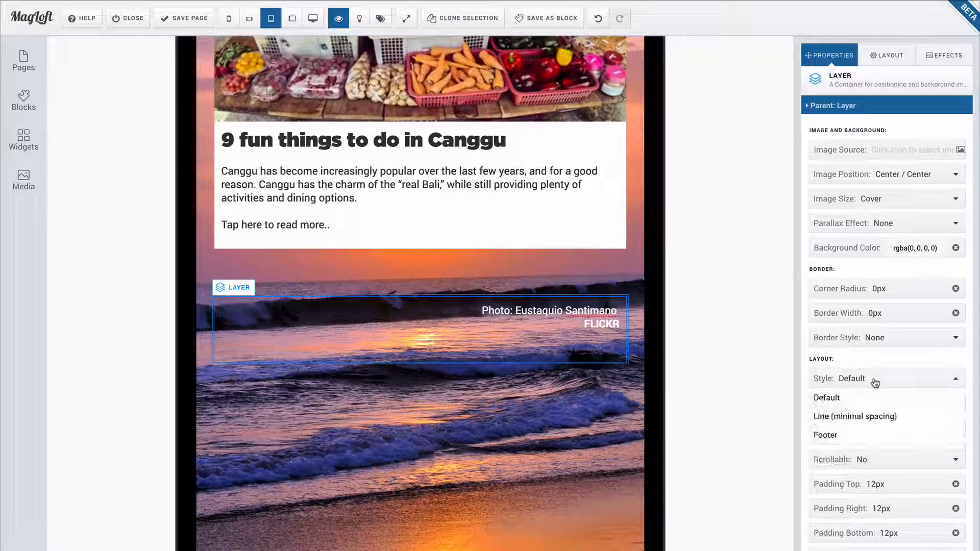
left_click(845, 434)
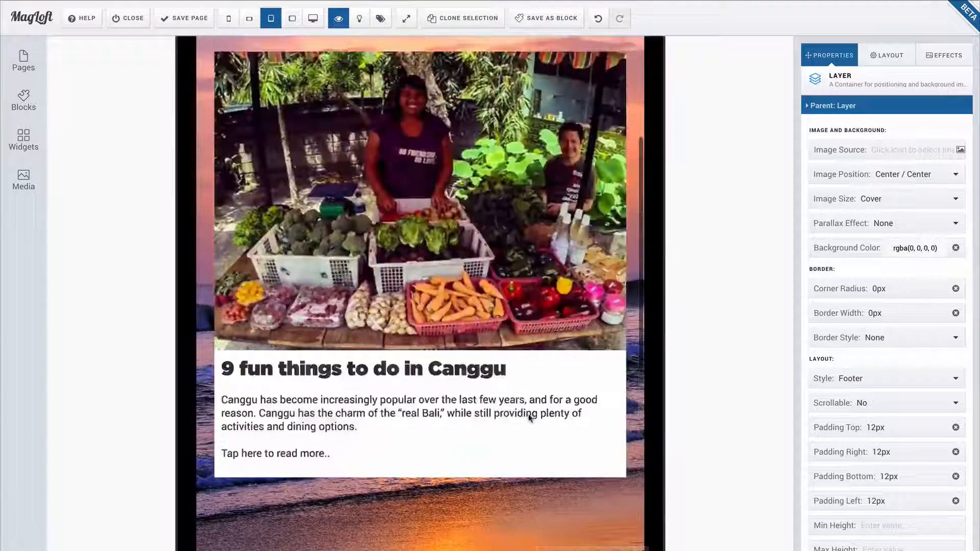
scroll(529, 412, "up", 20)
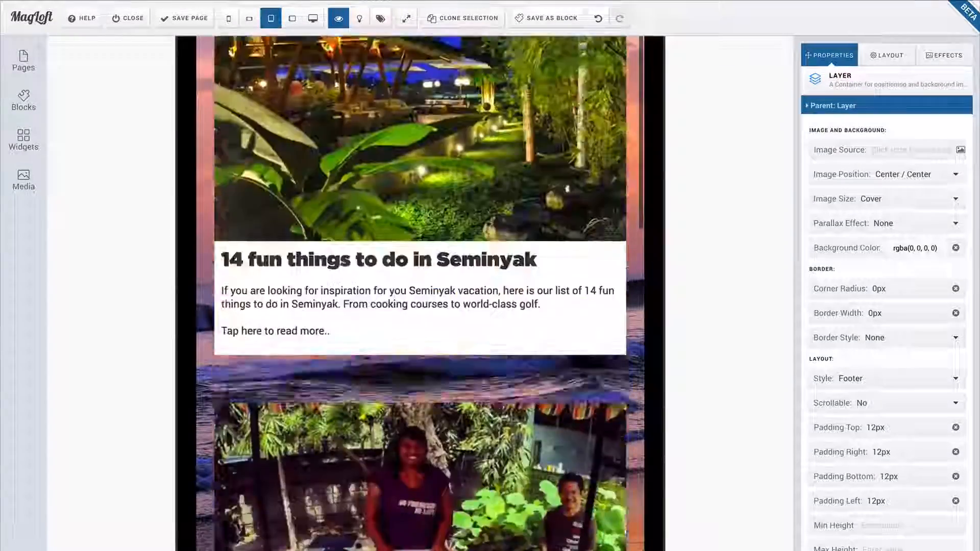
scroll(529, 412, "down", 9)
scroll(529, 412, "down", 5)
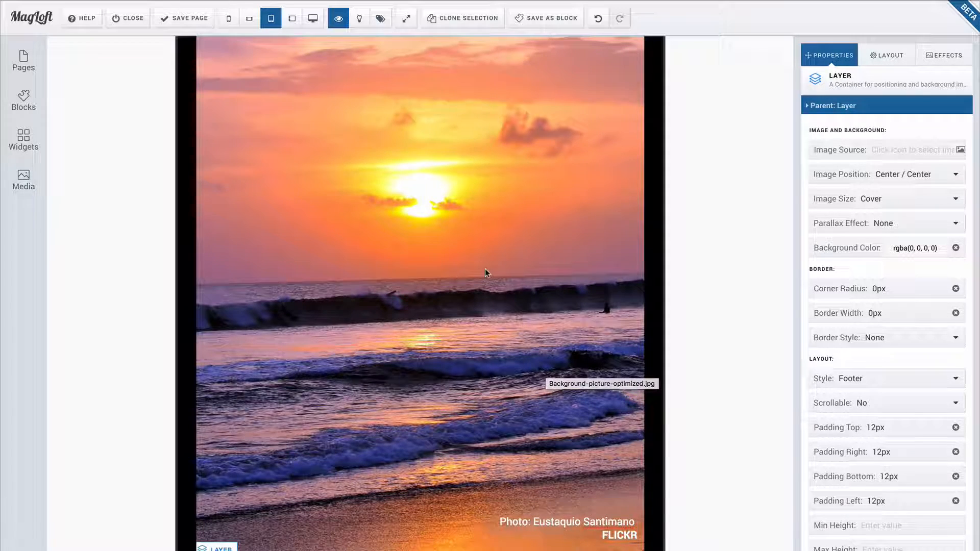
Insert the saved Page Header block at the top of the page, above the first blog post.
scroll(517, 382, "up", 6)
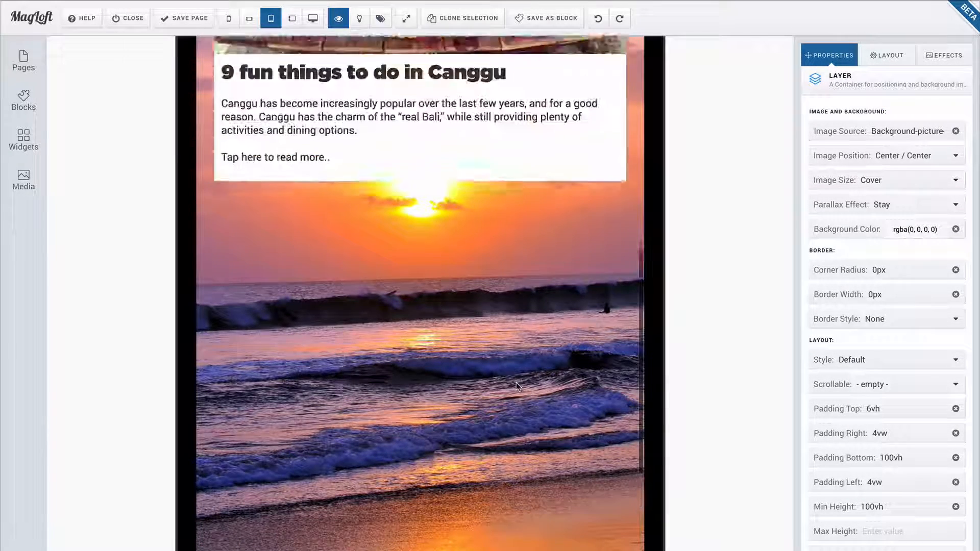
scroll(516, 382, "up", 8)
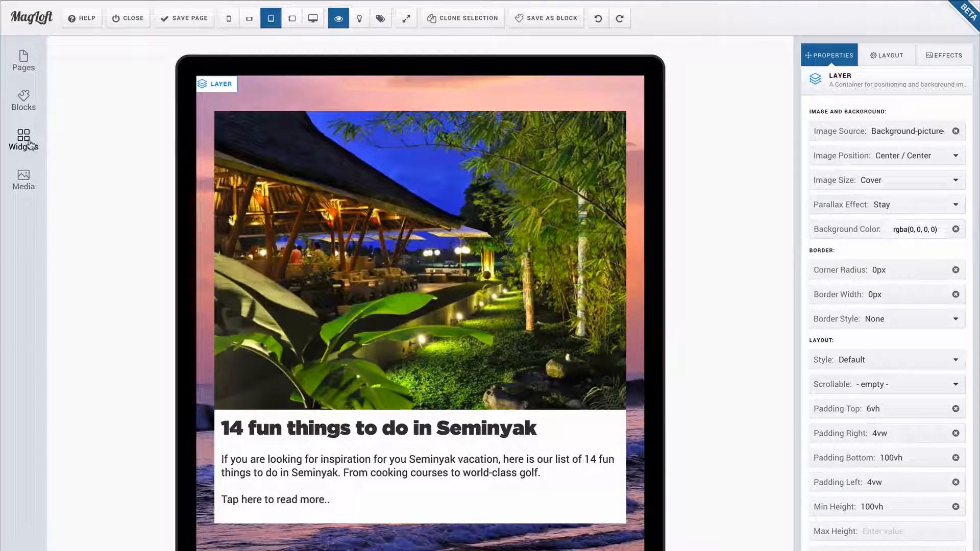
left_click(26, 99)
scroll(128, 459, "down", 10)
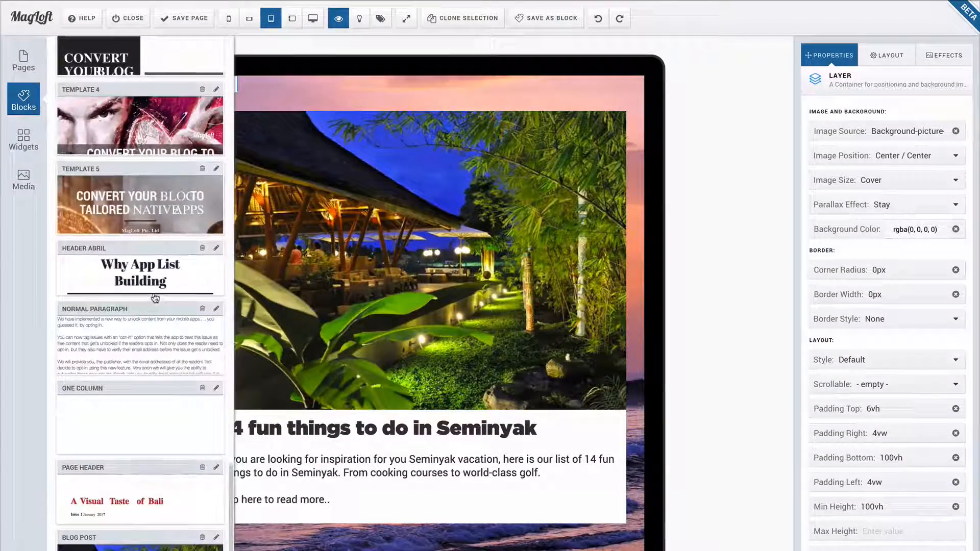
scroll(151, 445, "down", 3)
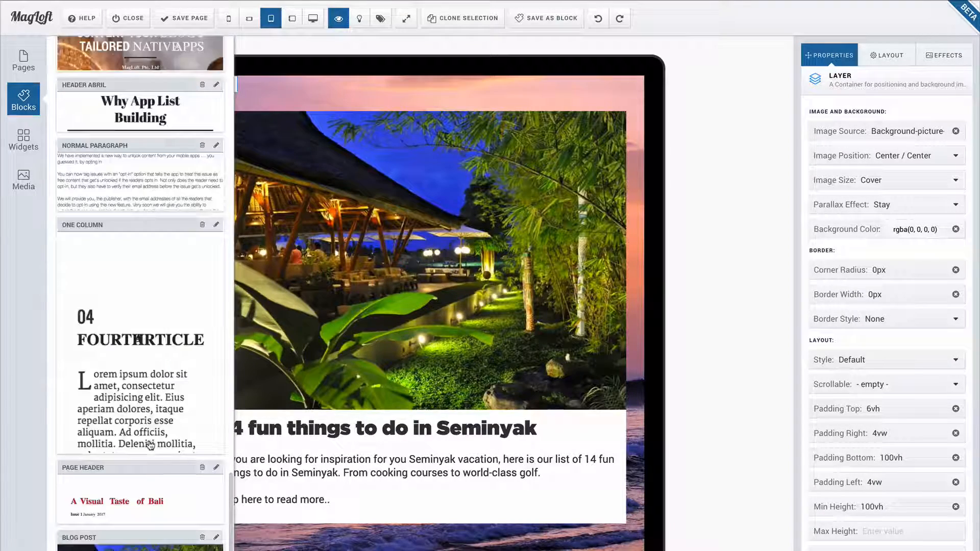
right_click(117, 492)
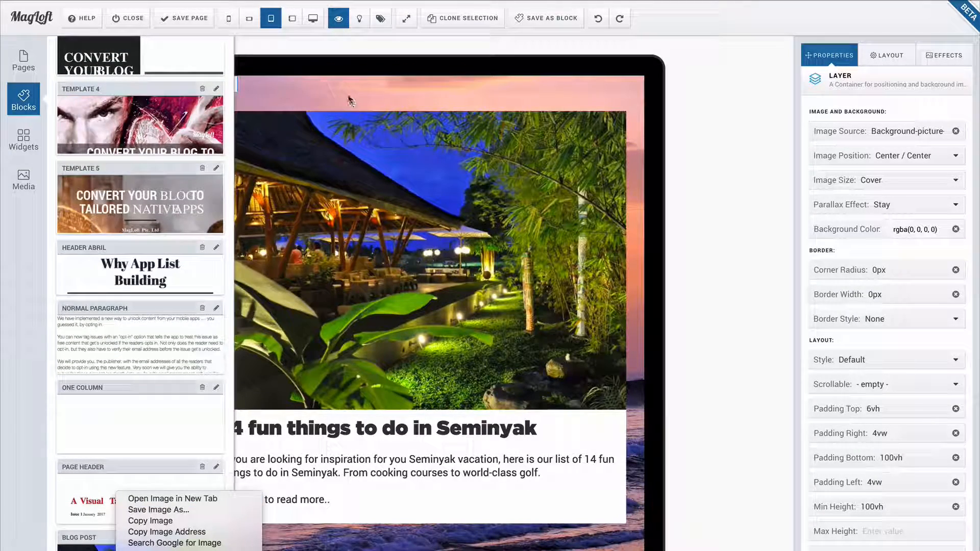
left_click(304, 148)
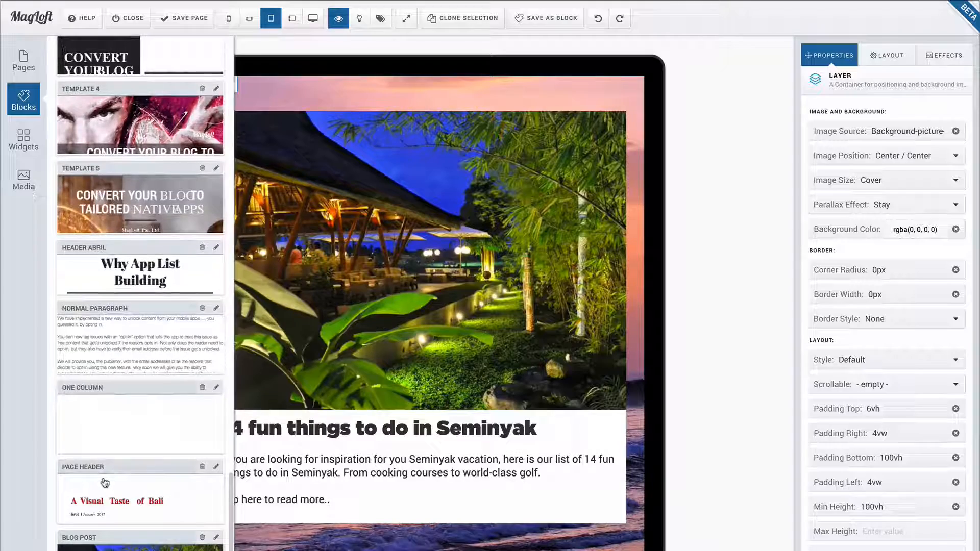
left_click_drag(105, 483, 346, 92)
left_click(38, 111)
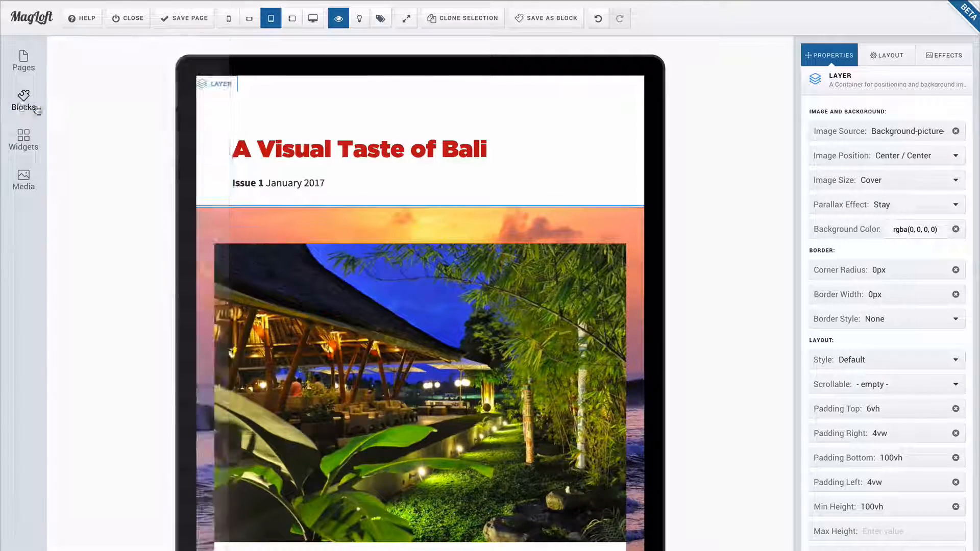
Delete the header's issue and date paragraph and change the heading text to "Latest from the Blog".
left_click(378, 187)
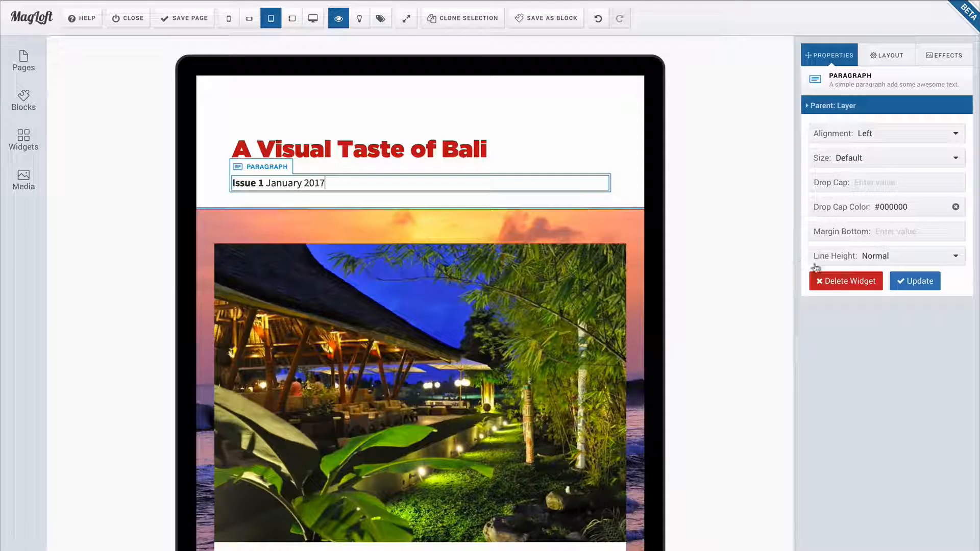
left_click(839, 282)
triple_click(505, 144)
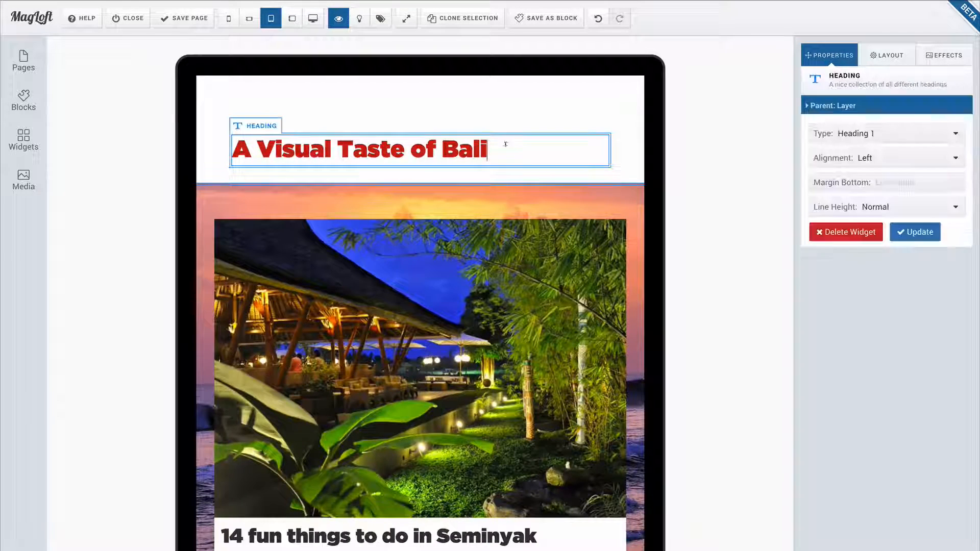
type("Latest from the Blog")
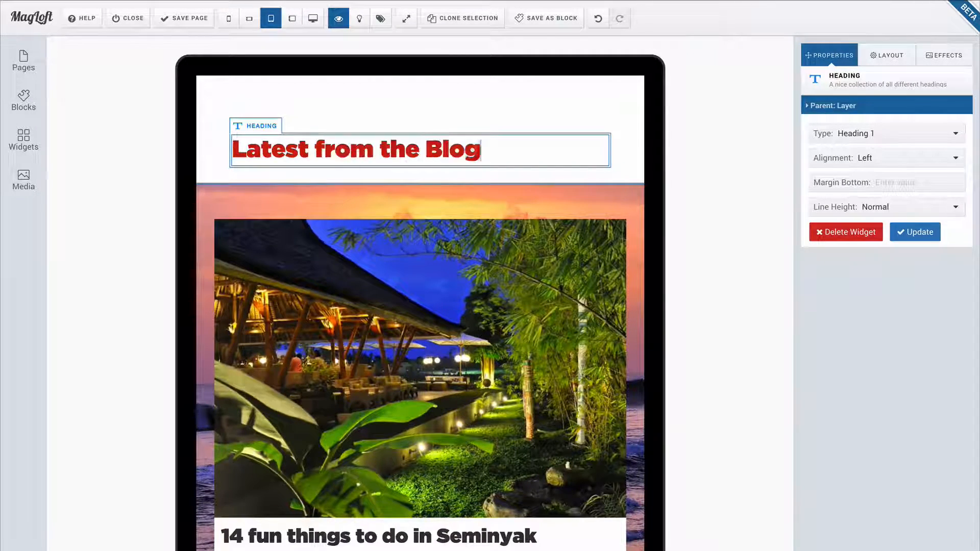
Recolor the "Latest from the Blog" heading blue (#1b6aca) and review the whole page down to the open sunset area.
triple_click(518, 140)
left_click(416, 121)
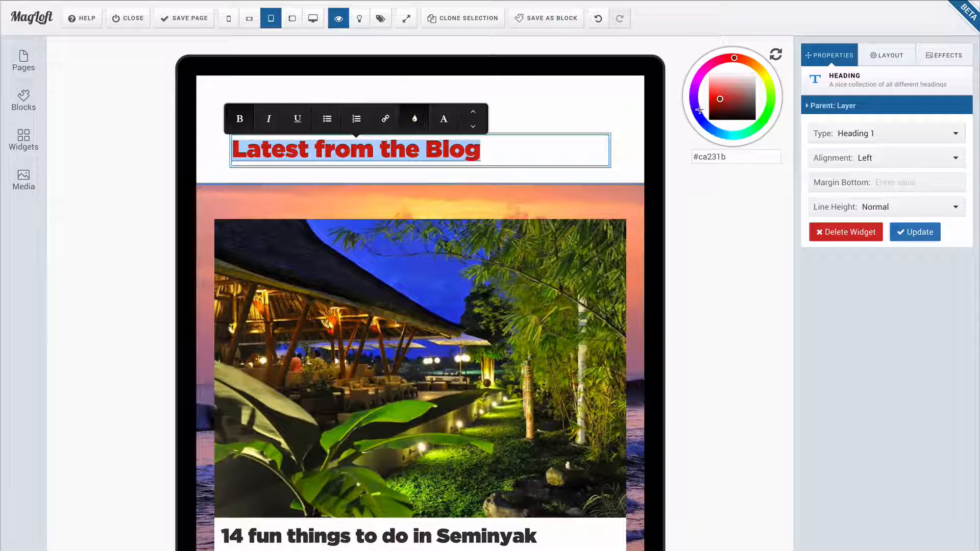
left_click(705, 124)
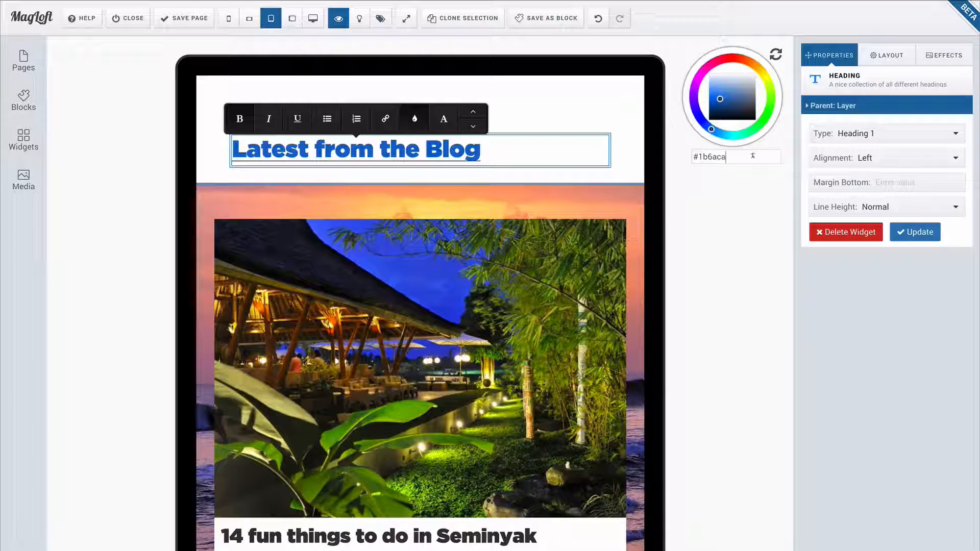
left_click(641, 142)
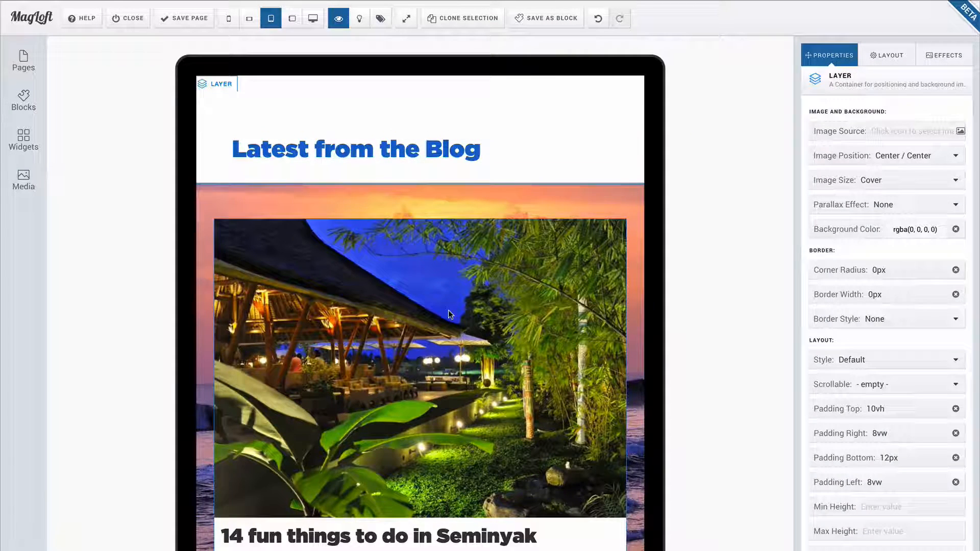
scroll(448, 310, "down", 2)
scroll(449, 311, "down", 10)
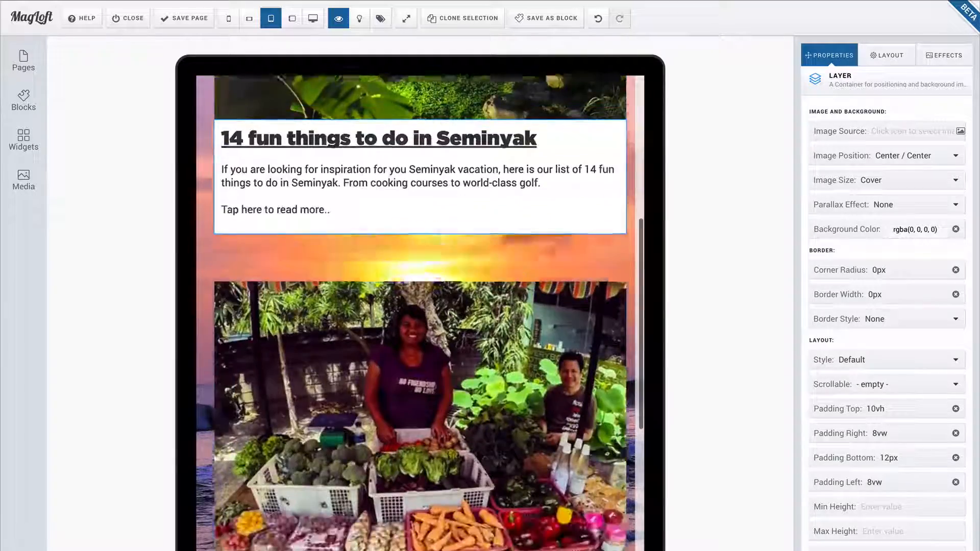
scroll(449, 311, "down", 8)
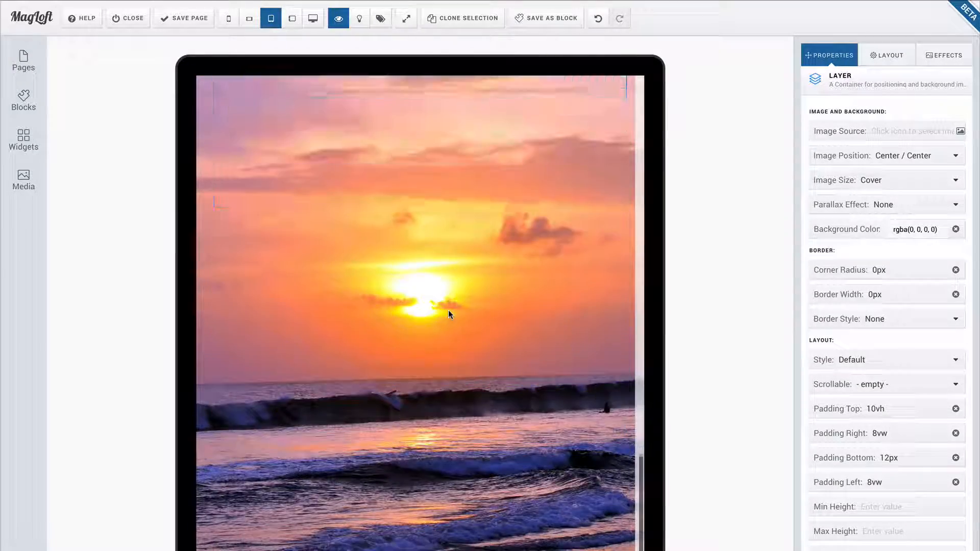